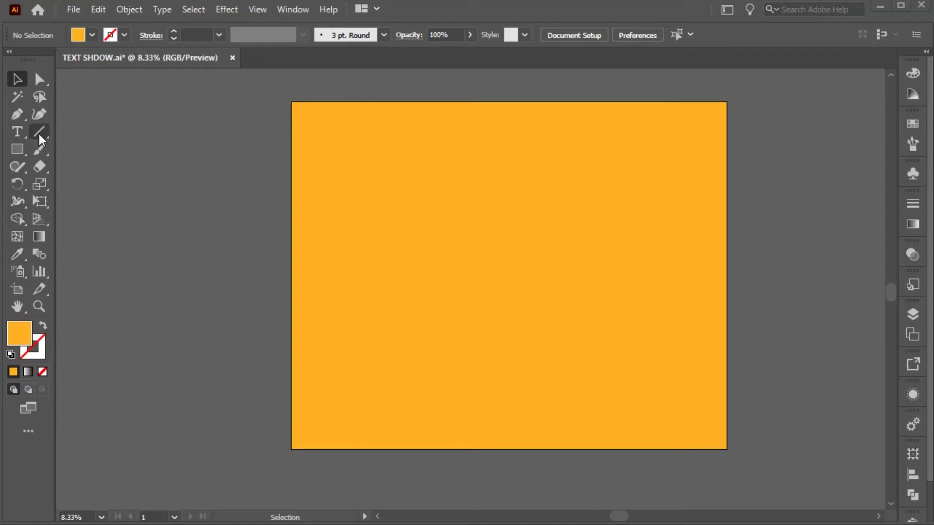
Pick the Type tool to begin adding text on the orange artboard
click(17, 132)
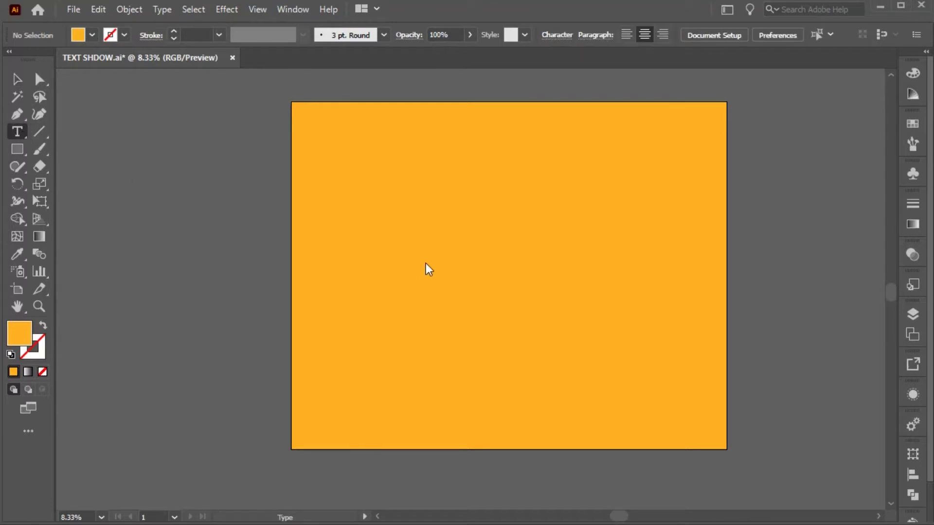
Type SHADOW at the artboard centre and scale it up much larger
scroll(427, 253, up, 2)
scroll(427, 250, up, 1)
click(420, 257)
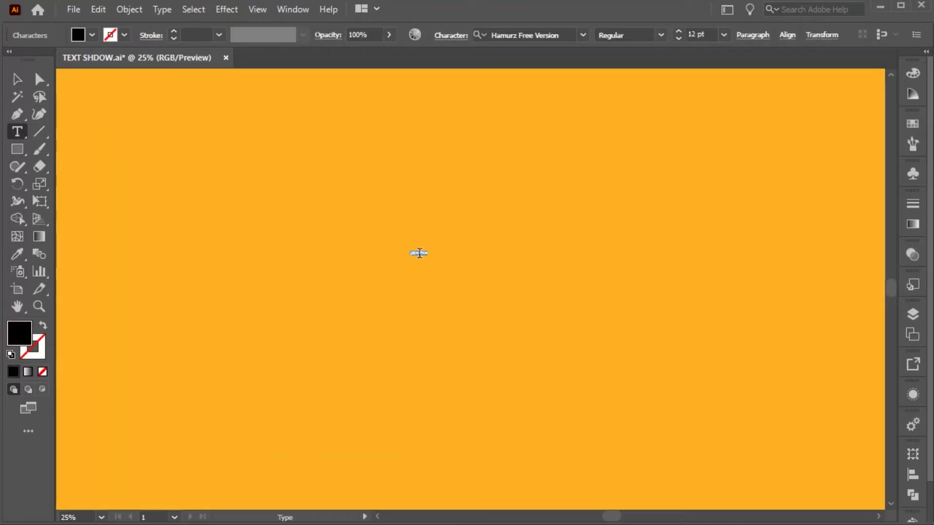
key(ctrl+z)
key(Escape)
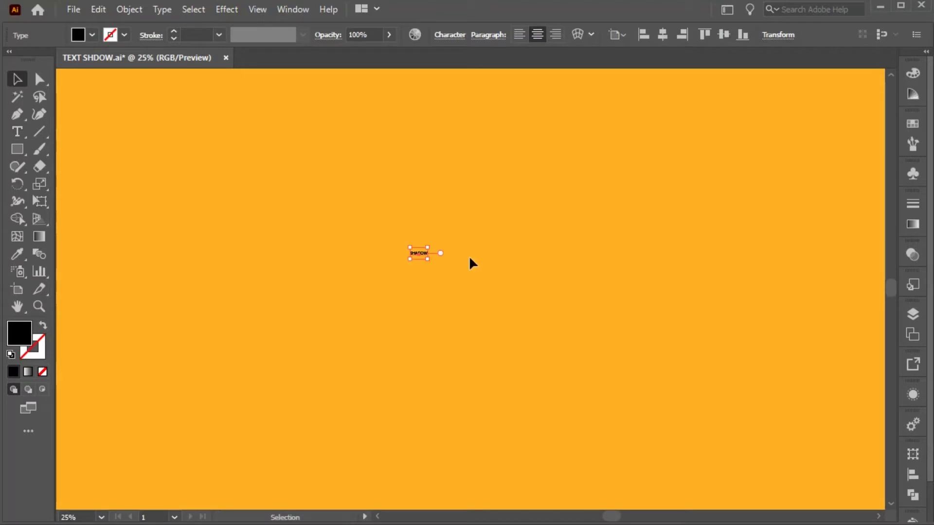
drag(427, 258, 560, 288)
scroll(559, 272, up, 3)
scroll(540, 209, left, 3)
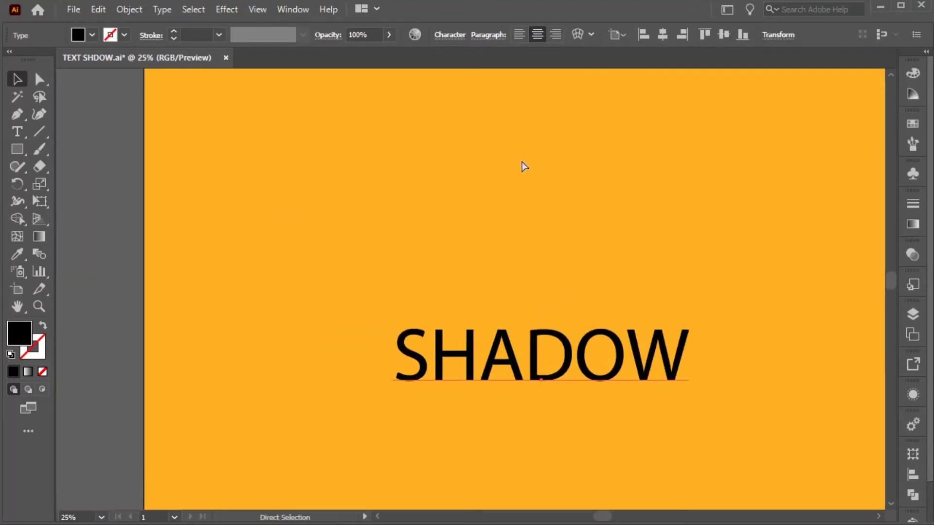
Set SHADOW in Haettenschweiler and Alt-drag it upward, leaving a copy below
click(449, 34)
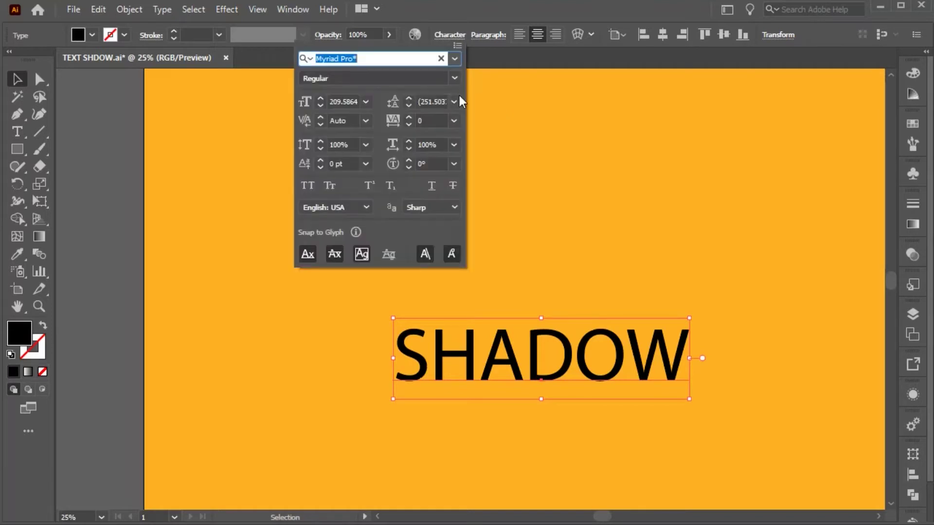
key(BackSpace)
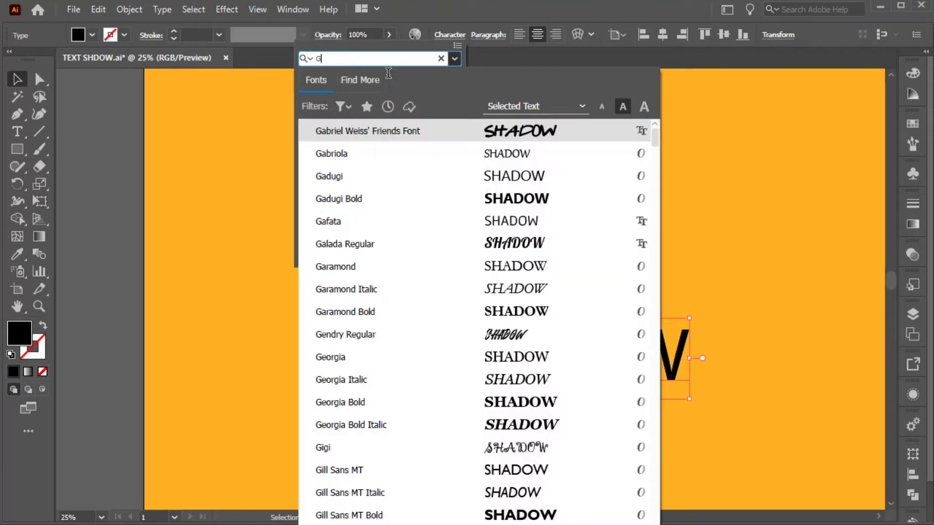
text(HAE)
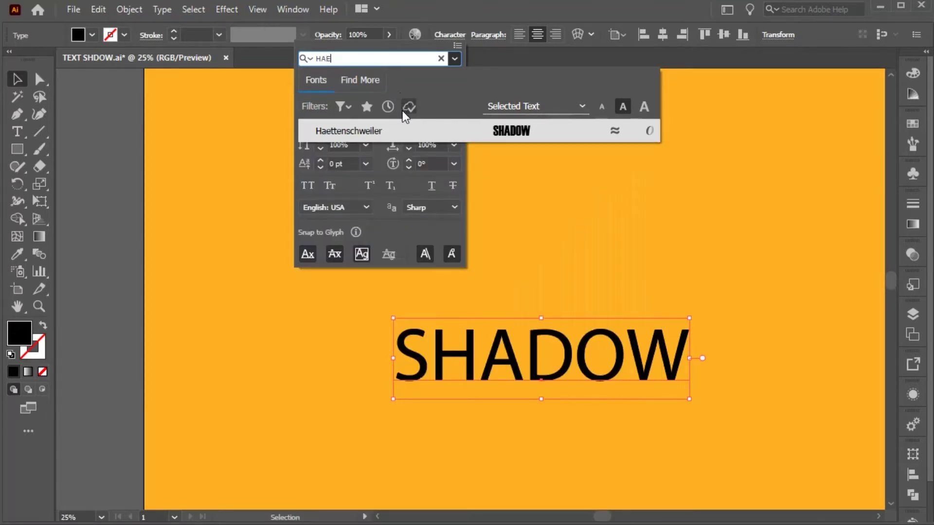
click(403, 127)
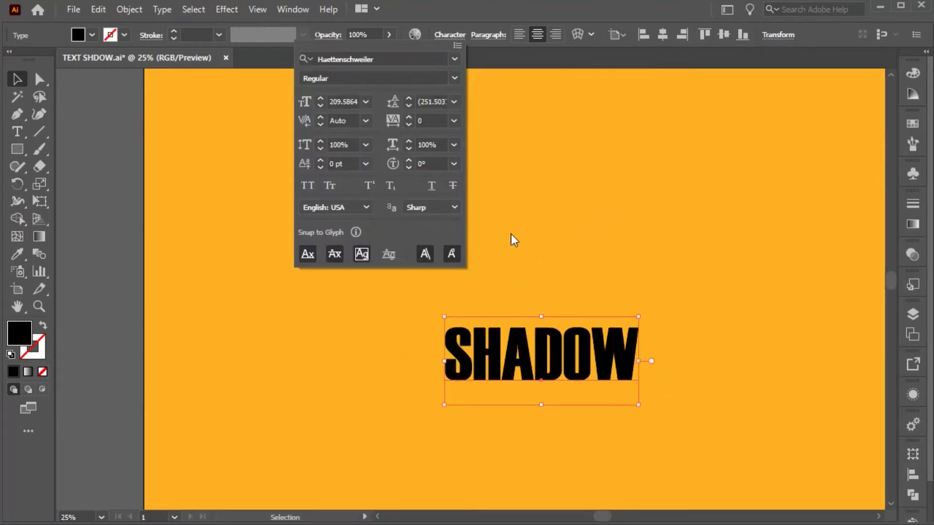
key(Escape)
mouse_move(537, 344)
mouse_down()
mouse_move(537, 223)
mouse_move(543, 292)
mouse_up()
Change the lower SHADOW copy's wording to TEXT
double_click(535, 302)
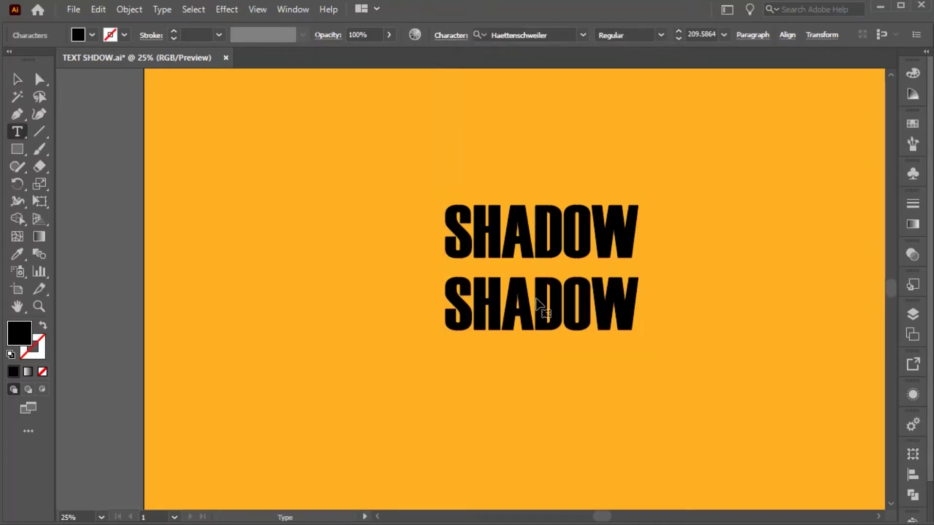
double_click(536, 302)
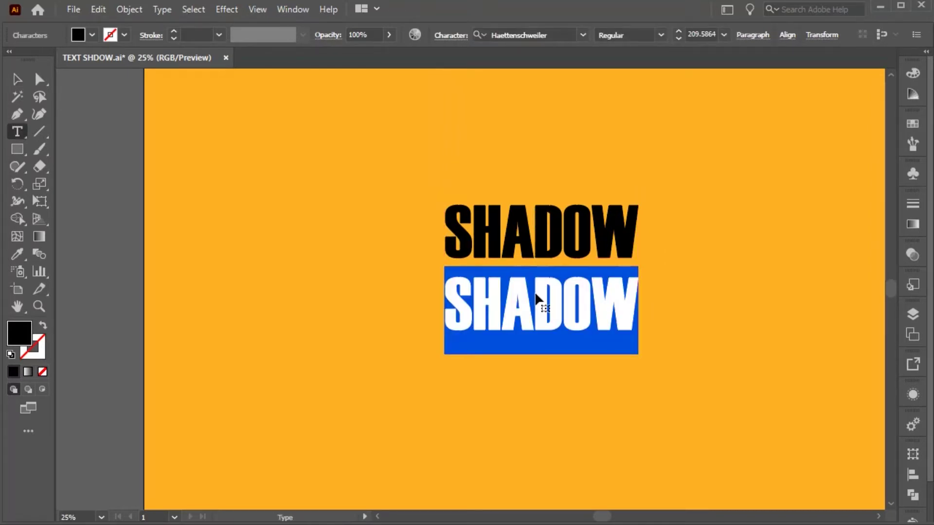
text(TEX)
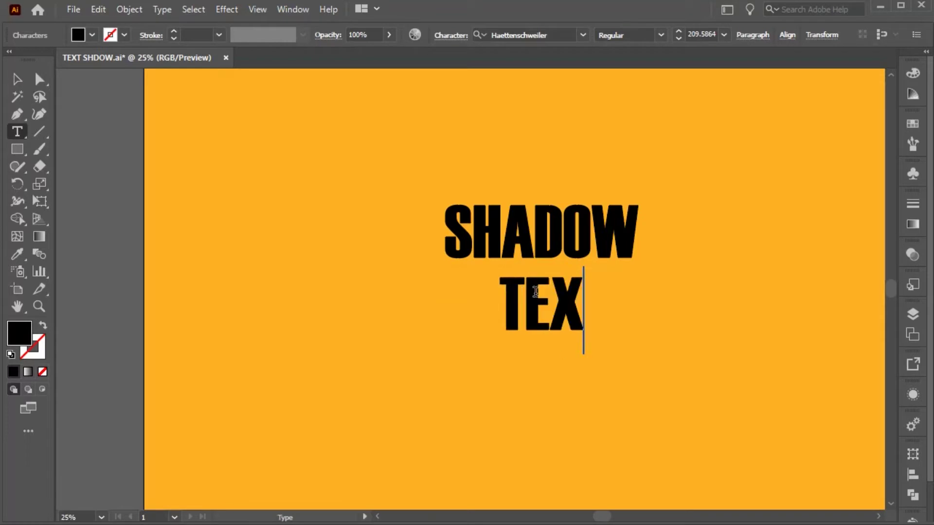
text(T)
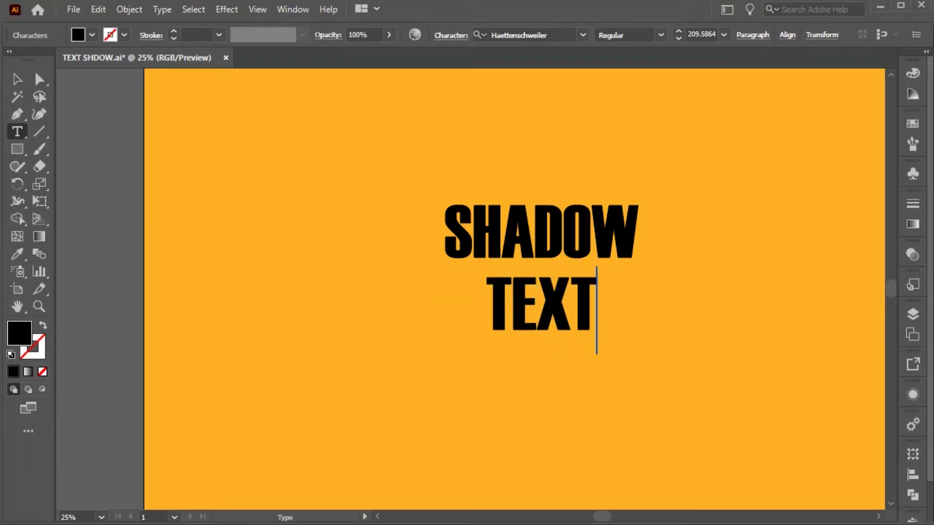
click(17, 79)
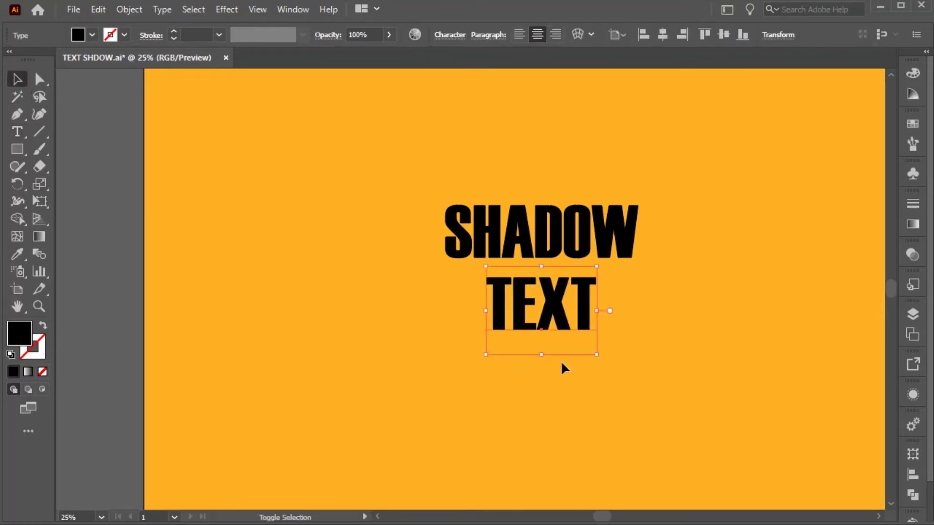
Enlarge TEXT proportionally and move it up just beneath SHADOW
drag(544, 354, 544, 426)
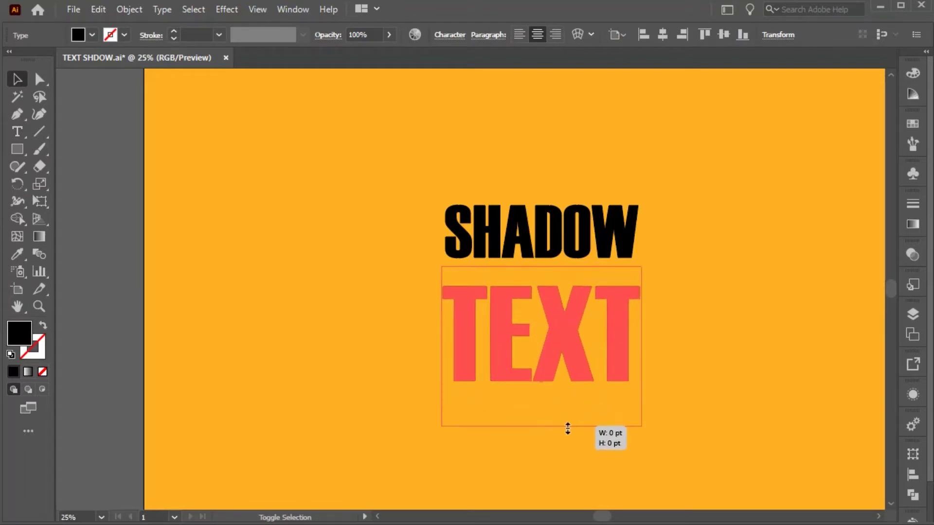
drag(554, 336, 557, 304)
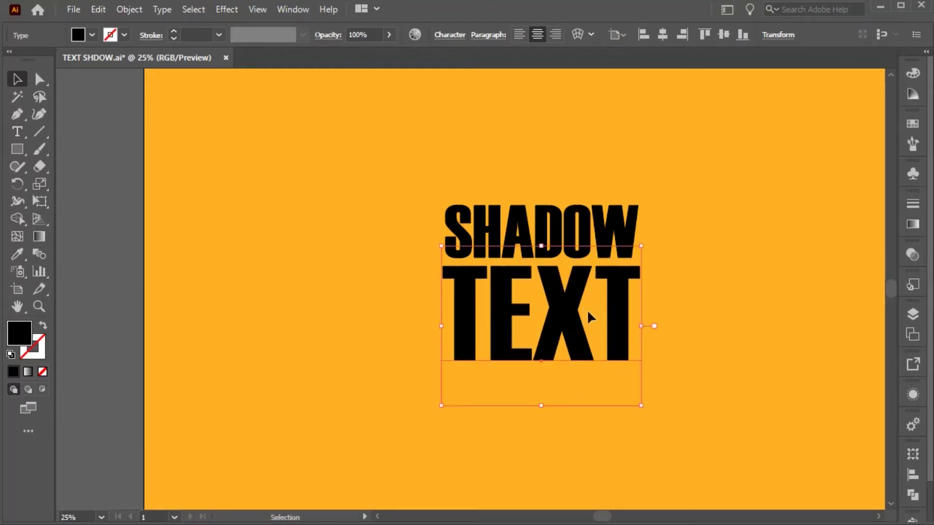
scroll(628, 305, up, 1)
scroll(631, 311, up, 1)
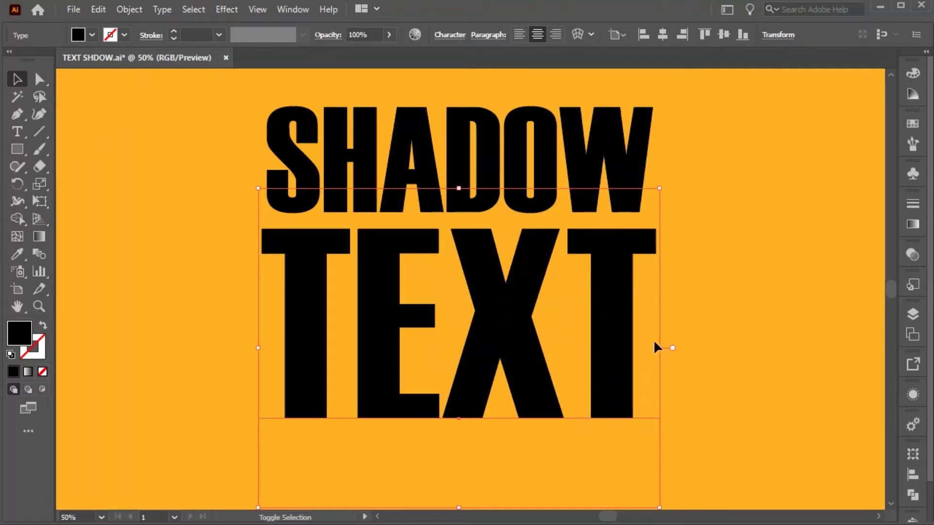
click(708, 280)
click(502, 168)
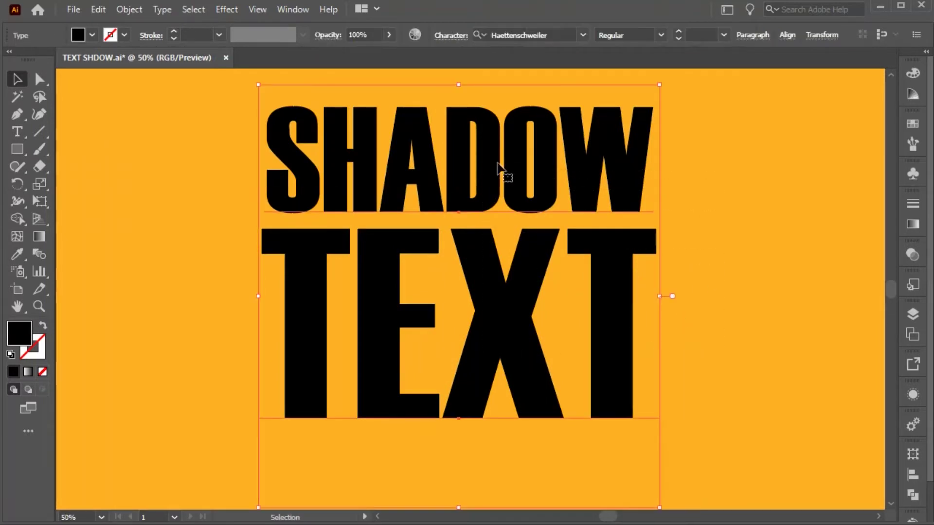
Convert SHADOW TEXT to outlines and fill the lettering white
right_click(501, 164)
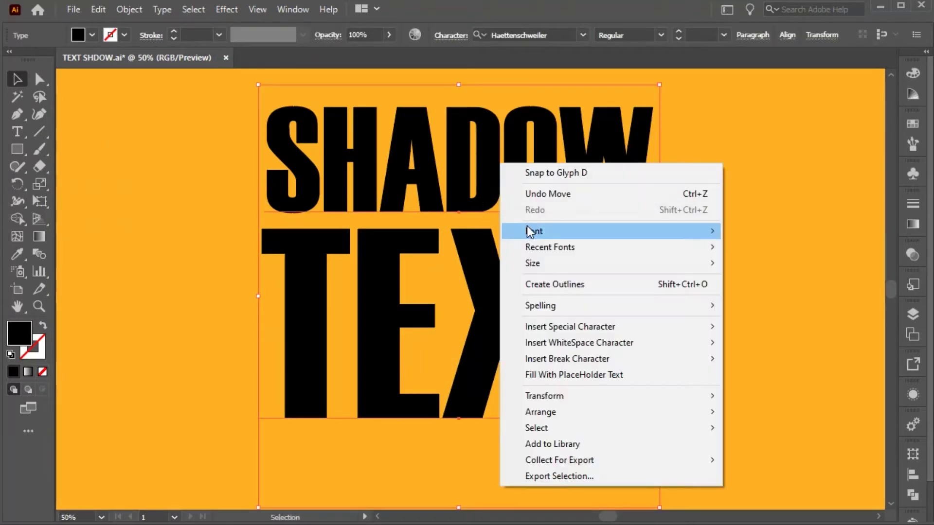
click(563, 290)
click(680, 311)
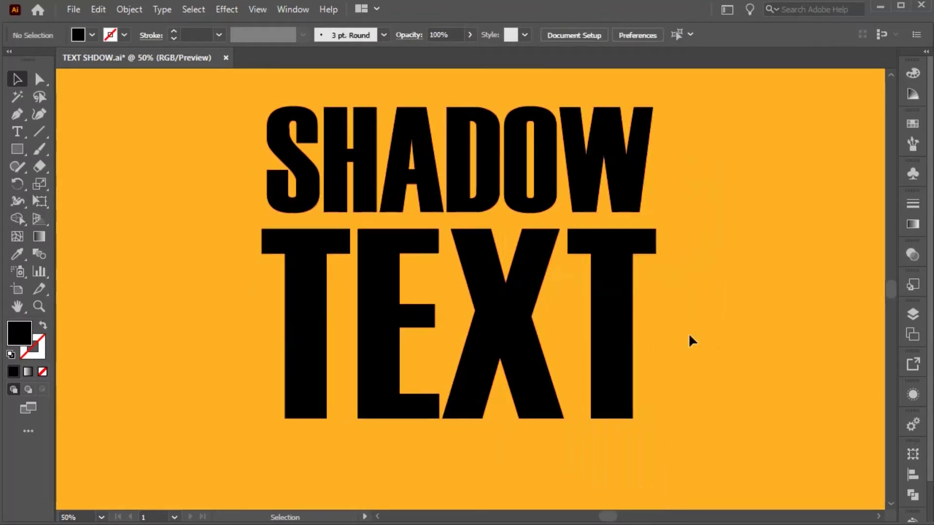
click(301, 146)
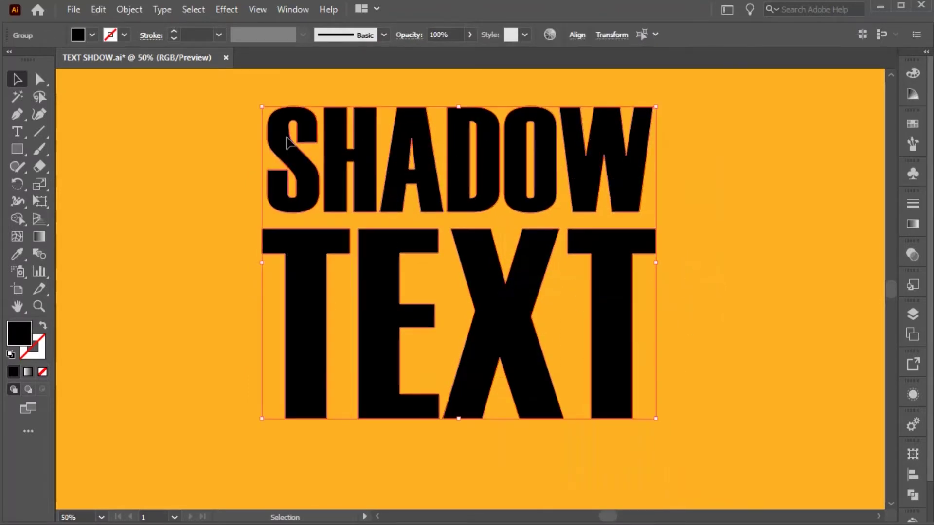
click(920, 71)
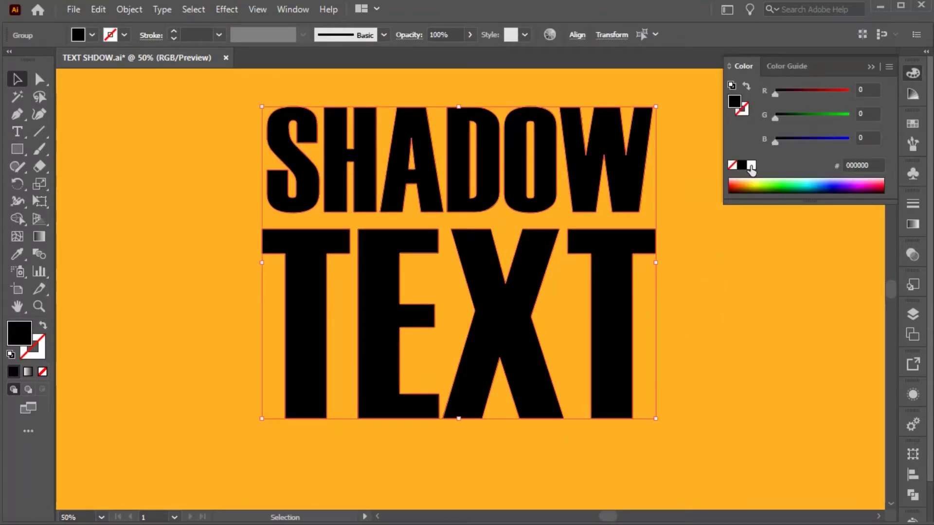
click(752, 165)
Ungroup the SHADOW letters into separate shapes
click(721, 287)
click(494, 289)
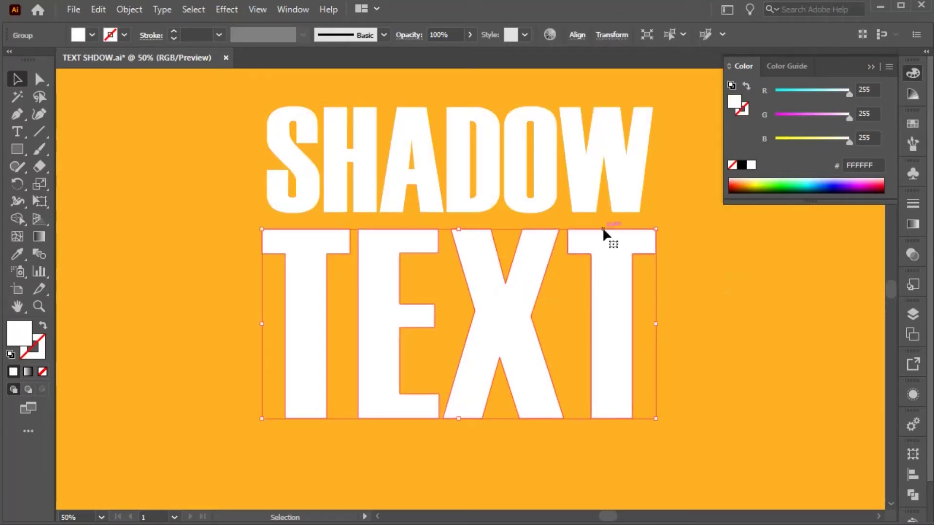
click(588, 181)
right_click(485, 155)
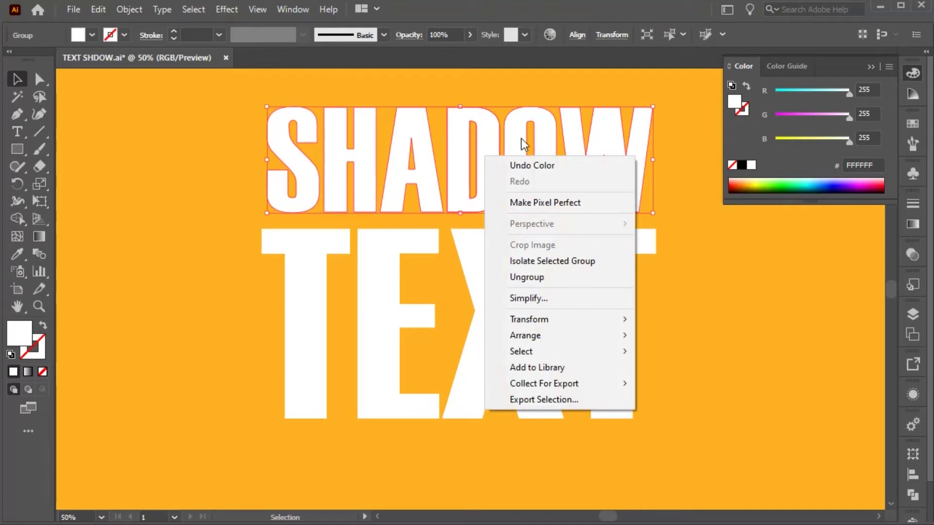
click(532, 277)
click(679, 255)
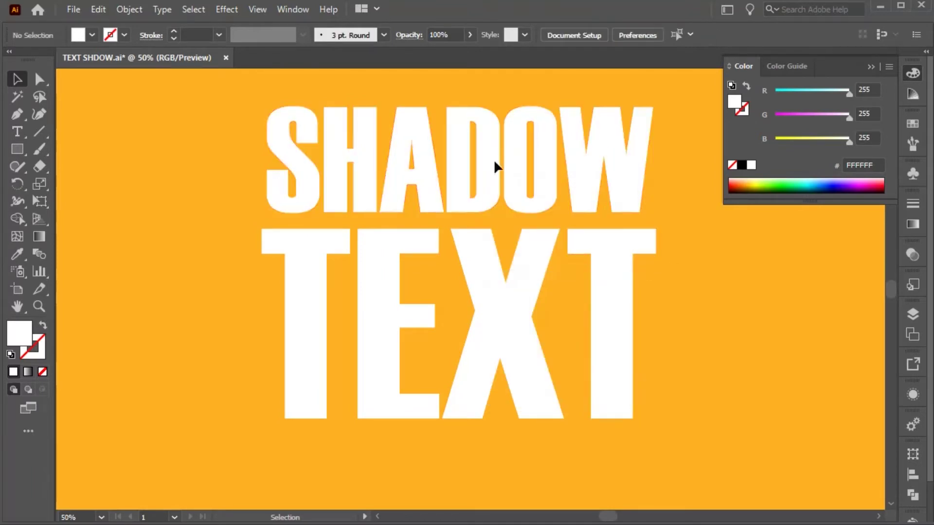
scroll(300, 107, up, 3)
click(463, 352)
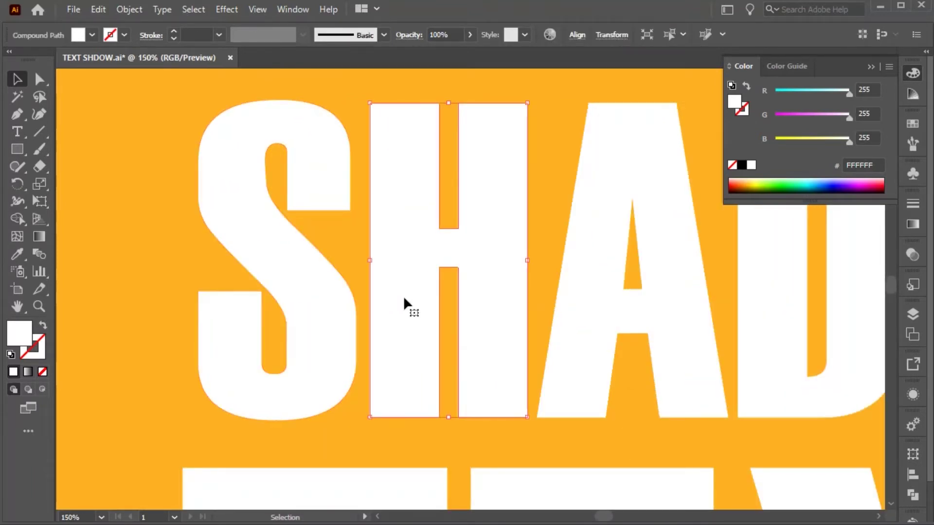
Slide the H, A, D, O and W of SHADOW left to close the gaps
drag(403, 298, 375, 299)
click(593, 294)
drag(577, 324, 523, 323)
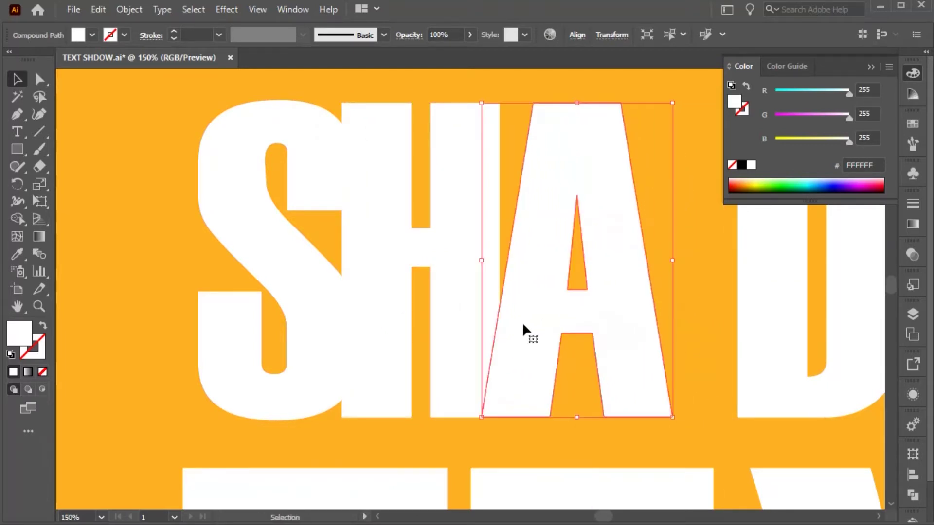
scroll(523, 324, right, 3)
click(642, 314)
drag(646, 321, 562, 324)
mouse_move(693, 349)
mouse_down()
mouse_move(675, 357)
mouse_move(581, 330)
mouse_up()
drag(662, 340, 537, 331)
scroll(561, 337, right, 3)
scroll(584, 330, right, 3)
drag(598, 320, 428, 315)
Ungroup TEXT and pull its E, X and T left so they sit tightly together
key(ctrl+minus)
key(ctrl+minus)
key(ctrl+minus)
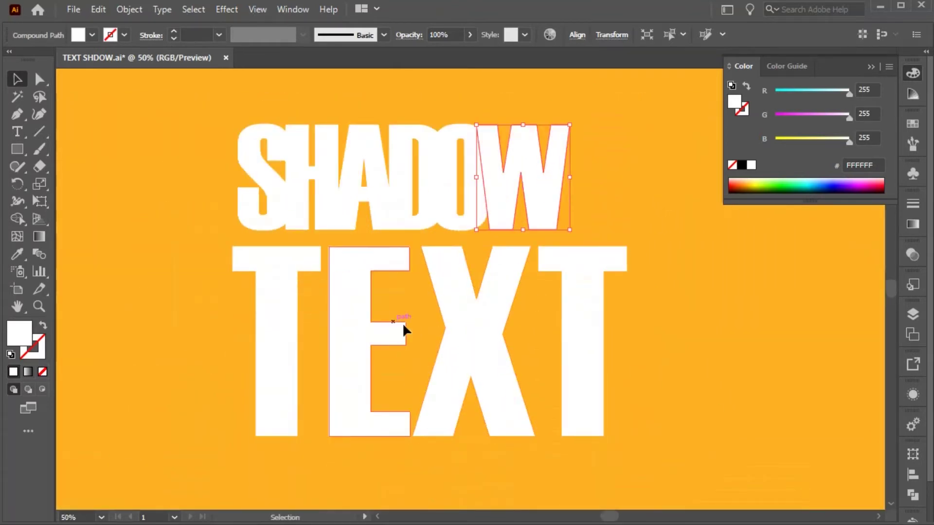
click(352, 310)
right_click(351, 333)
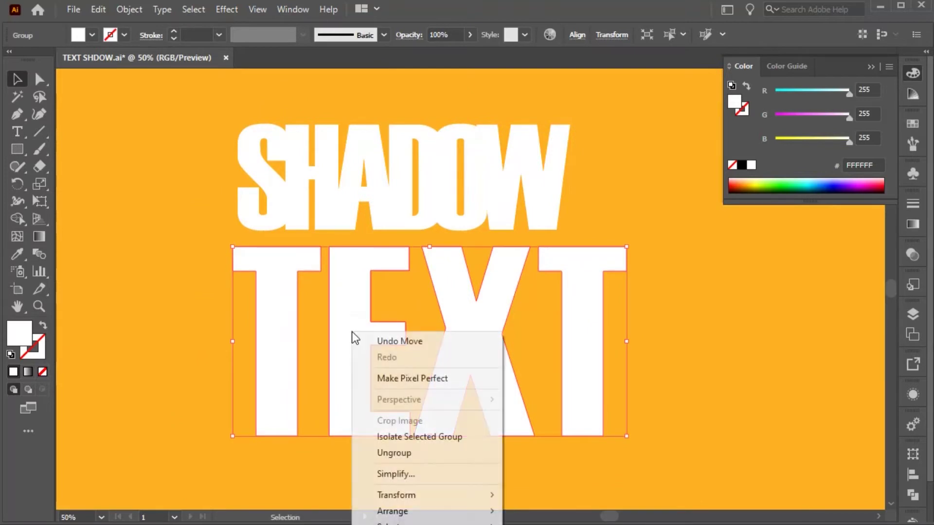
click(402, 451)
click(739, 319)
drag(353, 331, 335, 331)
drag(471, 317, 442, 336)
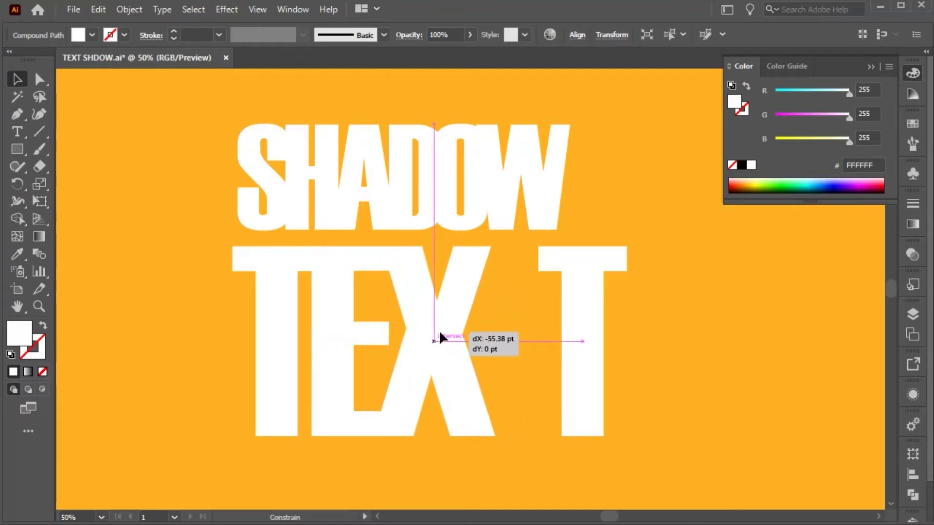
drag(569, 334, 518, 334)
click(634, 296)
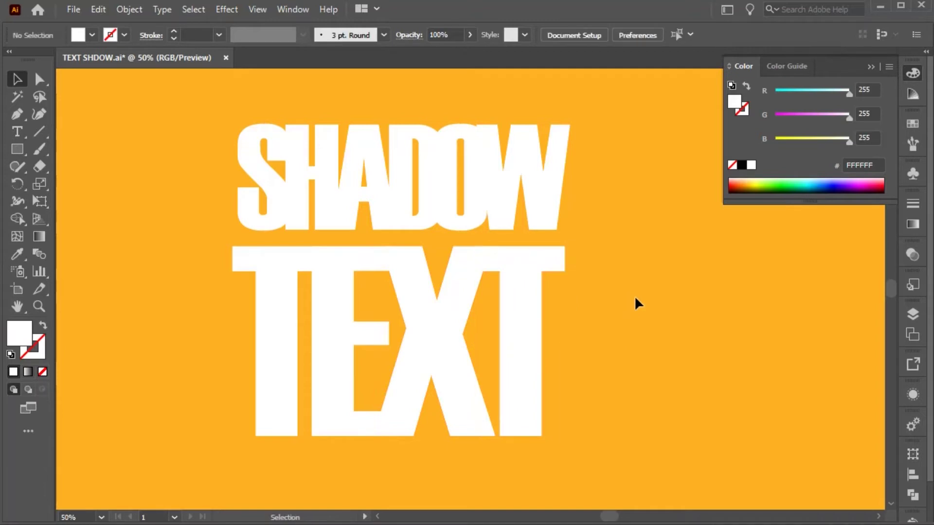
scroll(634, 296, down, 1)
scroll(403, 218, up, 1)
drag(205, 113, 695, 417)
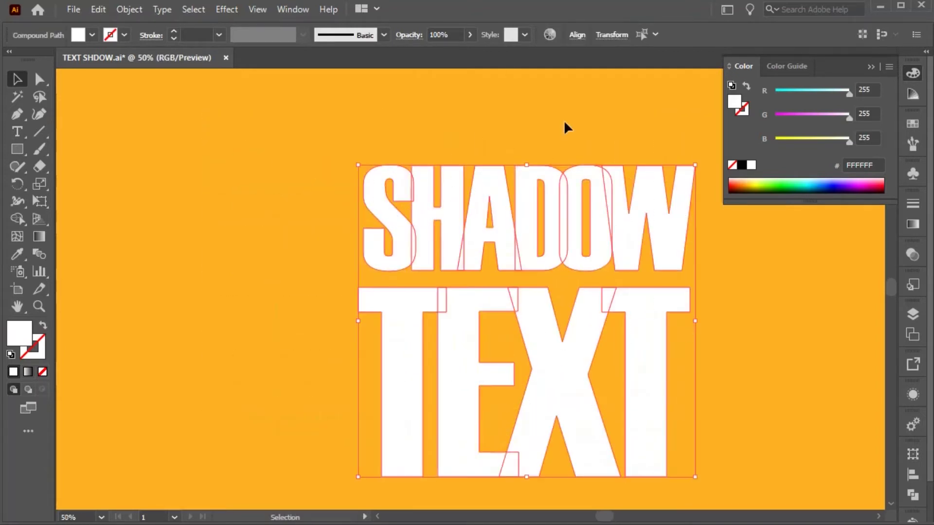
Add a Drop Shadow effect to the lettering and lower its blur
click(227, 9)
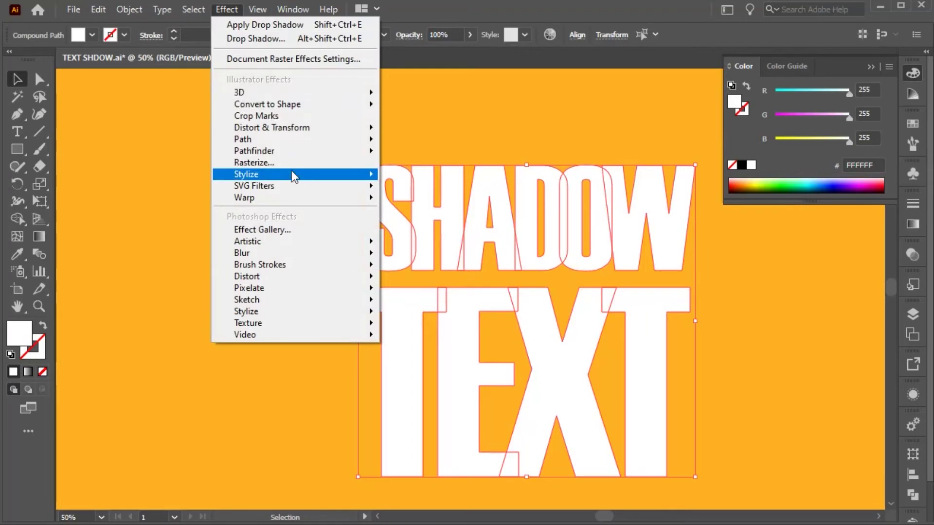
mouse_move(291, 174)
click(418, 178)
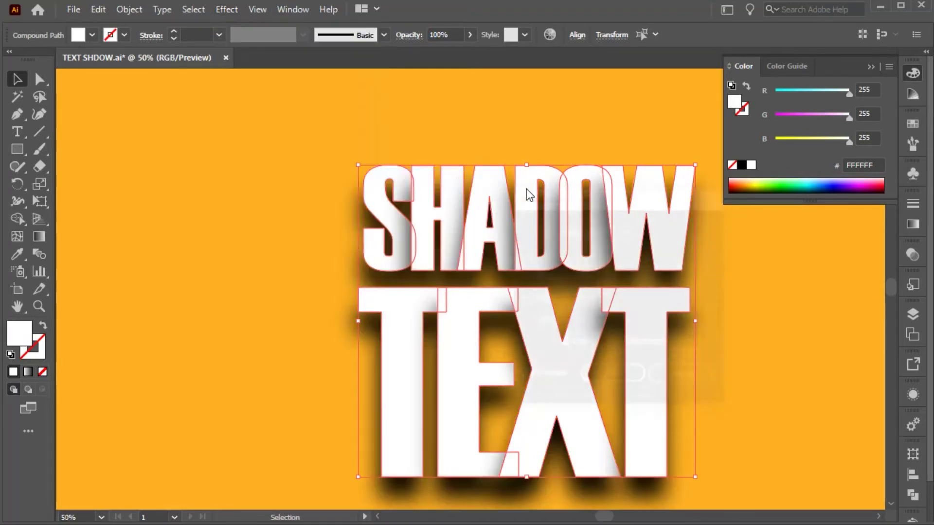
click(601, 253)
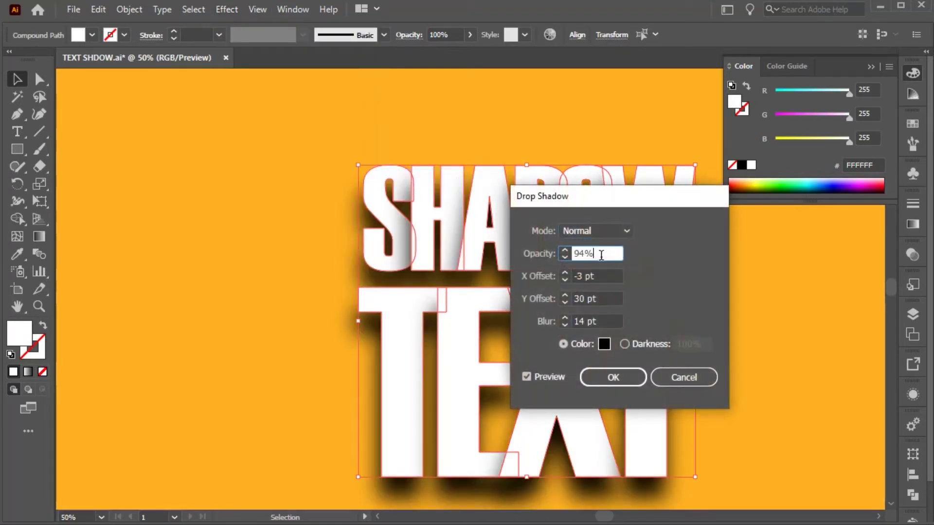
drag(639, 195, 760, 203)
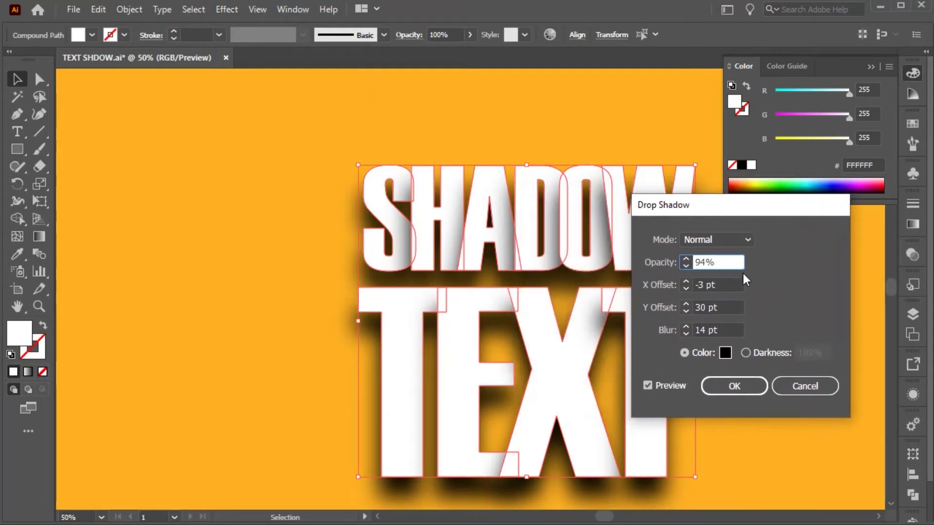
click(722, 284)
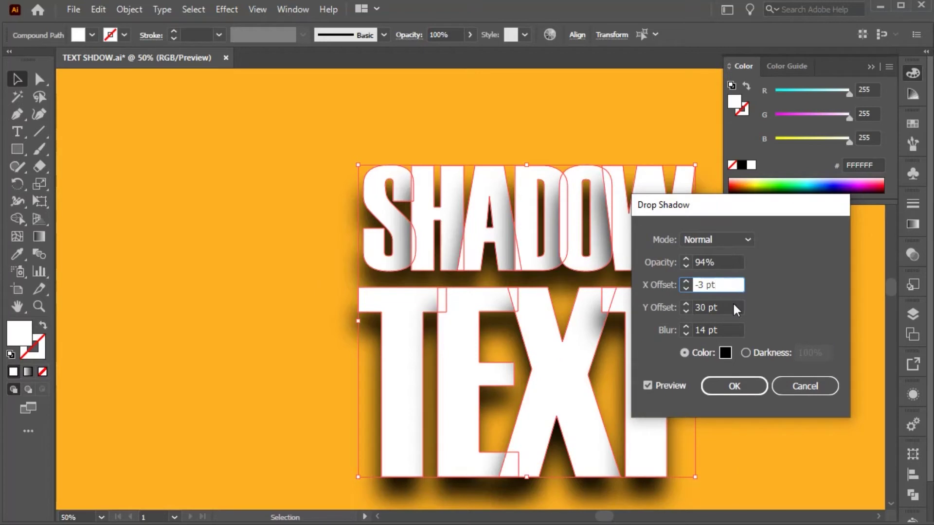
click(729, 331)
key(Down)
key(Down)
key(Down)
key(Down)
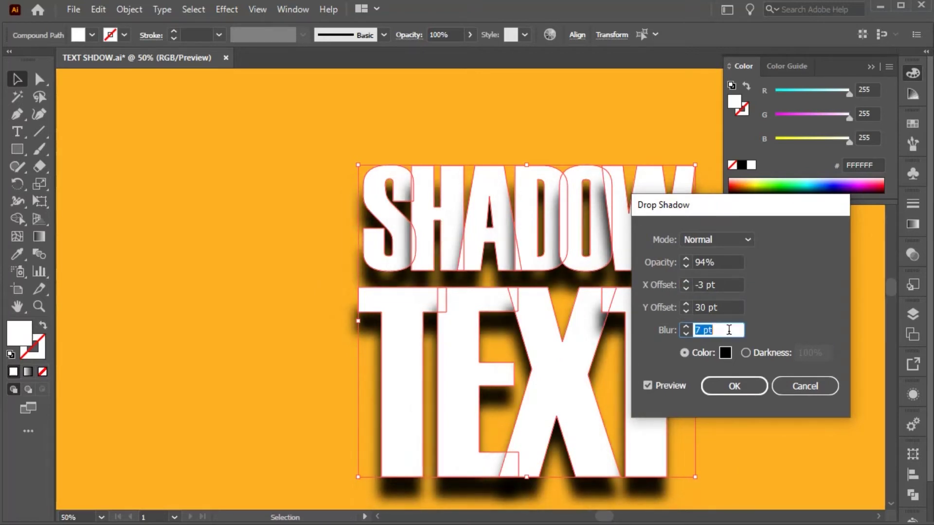
Lower the drop shadow's opacity and reduce its vertical offset
click(722, 261)
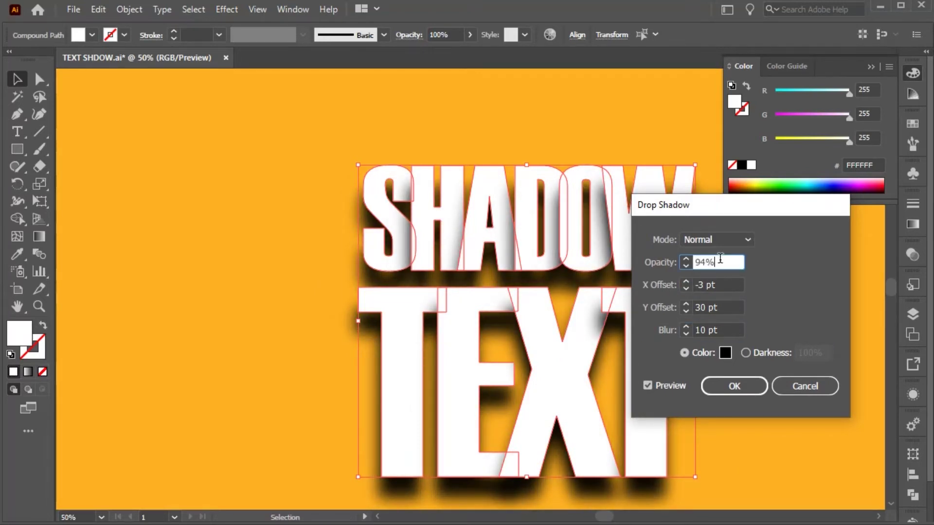
key(shift+Down)
key(shift+Down)
key(shift+Down)
key(Down)
key(Down)
key(Down)
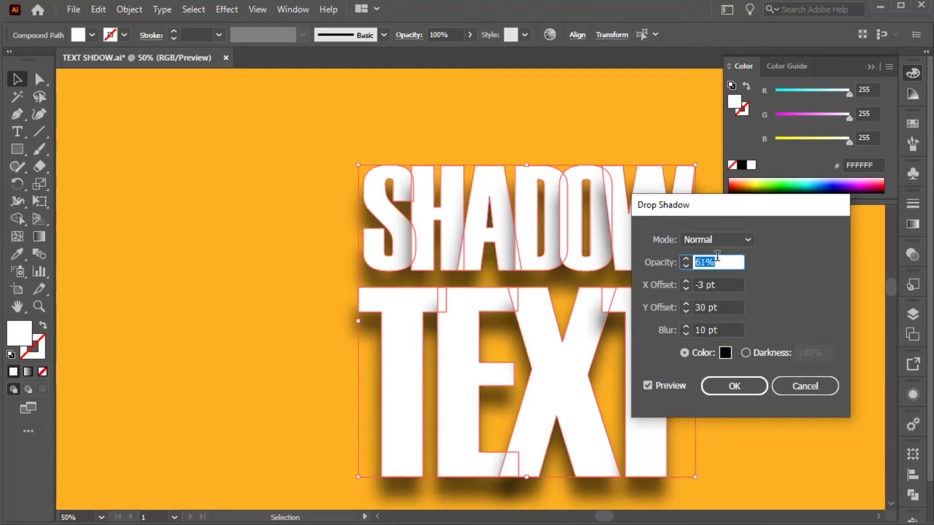
text(59)
click(725, 284)
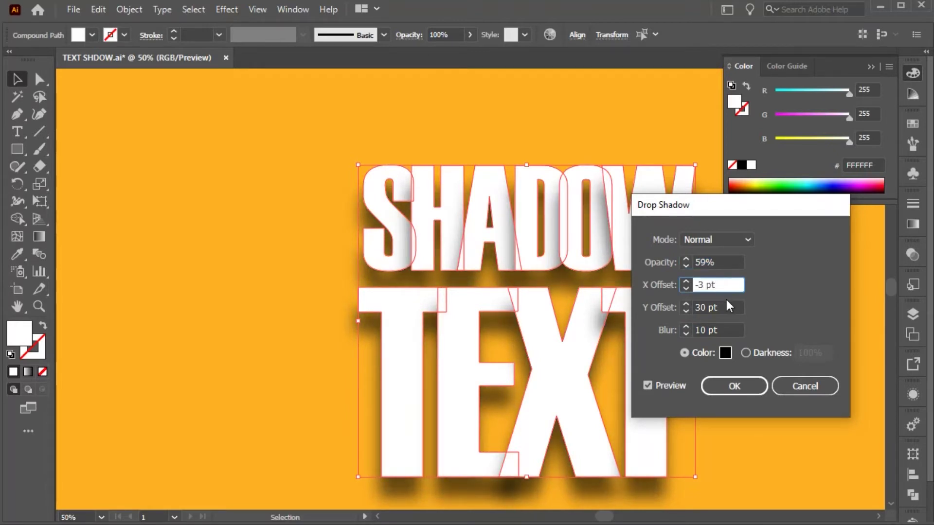
click(726, 305)
key(Down)
key(Down)
key(Down)
key(Down)
key(Down)
key(Down)
key(Down)
key(Down)
key(Down)
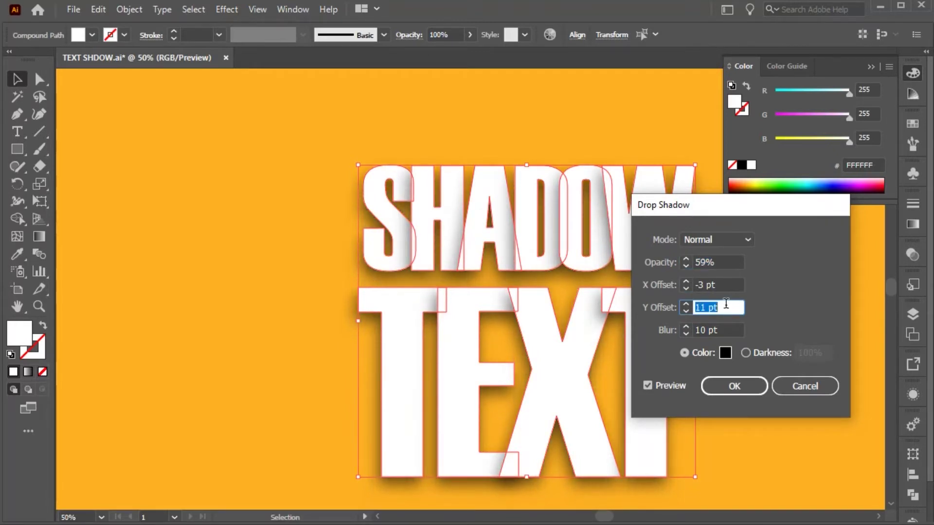
Finalize the shadow at -2 pt X, 10 pt Y, 9 pt blur, 60% opacity
click(717, 285)
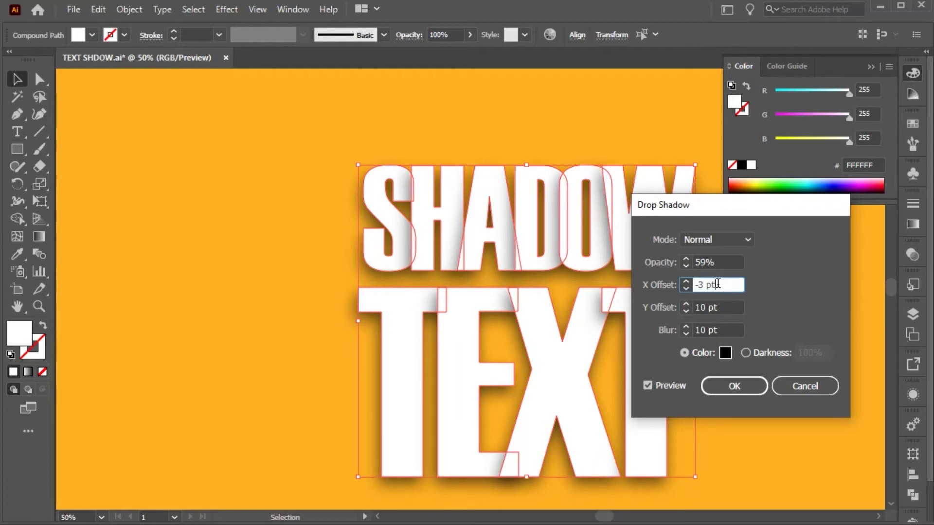
key(Up)
key(Up)
key(Up)
key(Up)
click(724, 306)
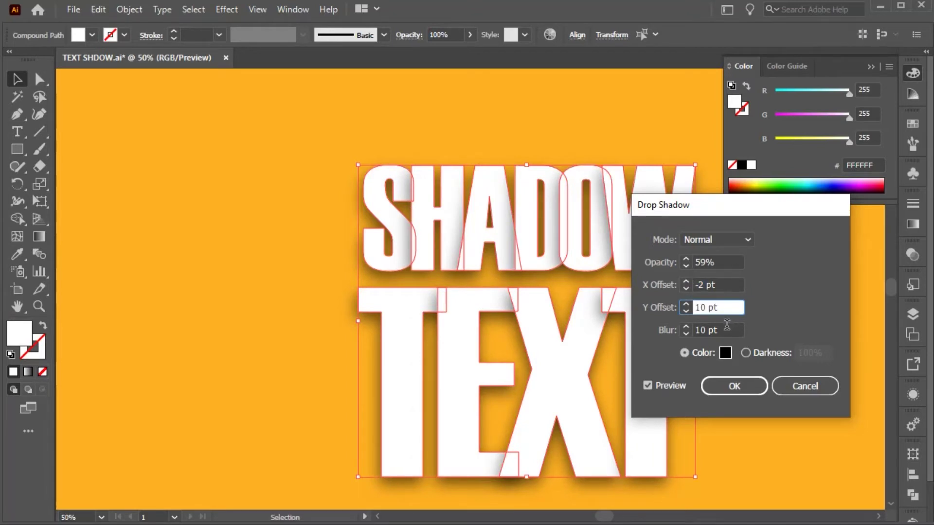
click(726, 324)
key(Down)
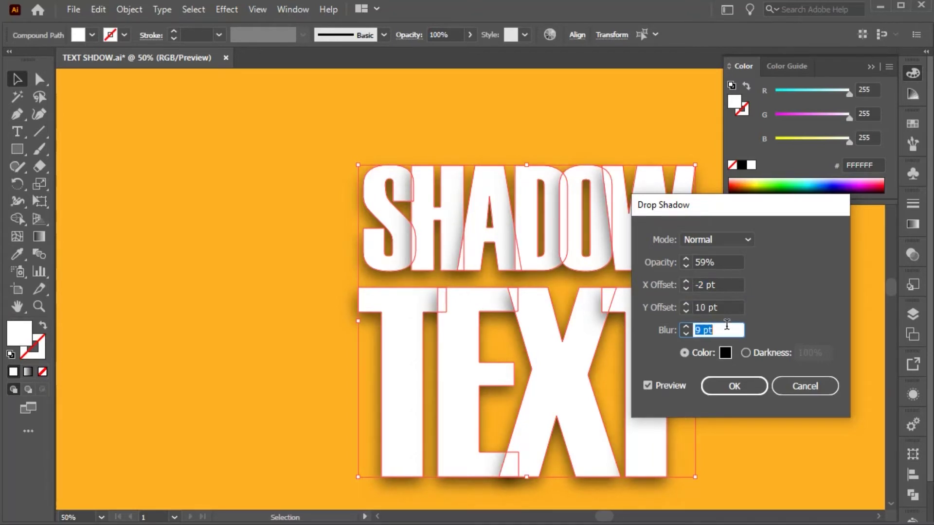
click(725, 261)
key(Up)
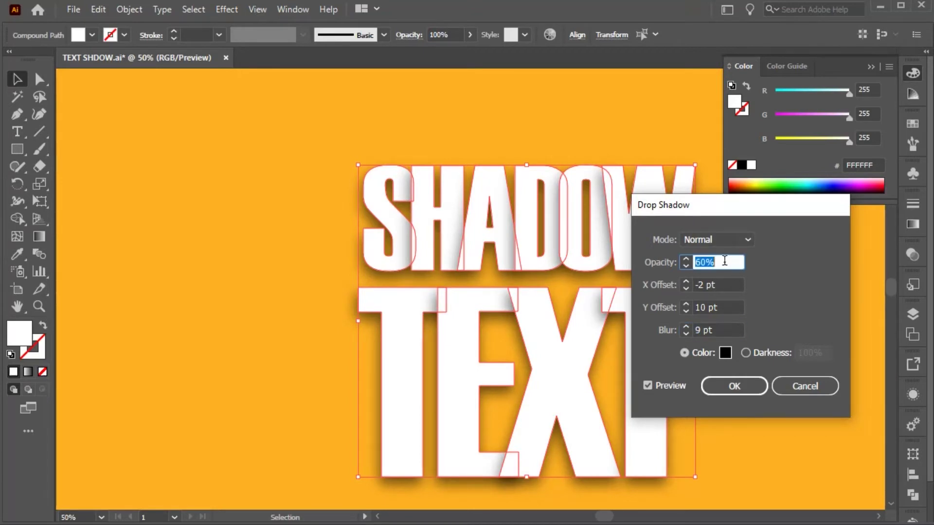
click(740, 387)
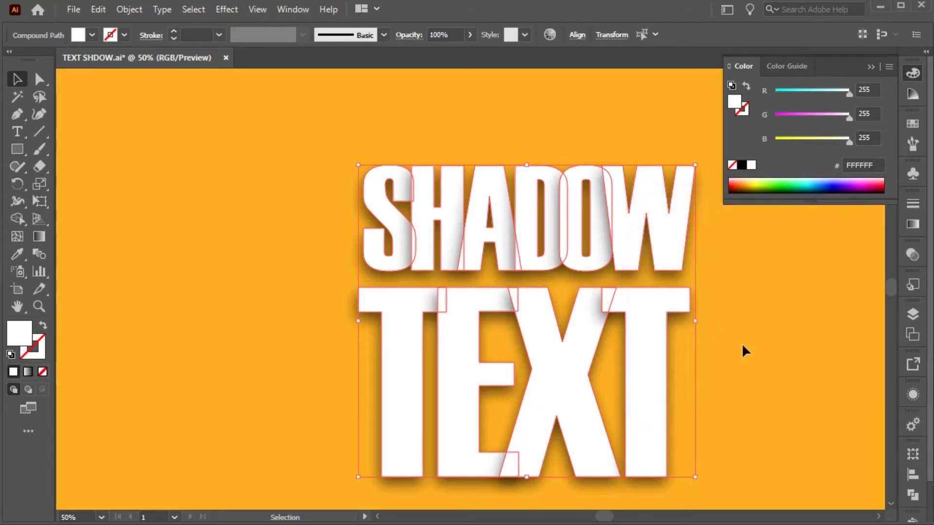
Fill the X in TEXT orange FF5905 using the Color panel spectrum
click(742, 342)
click(426, 224)
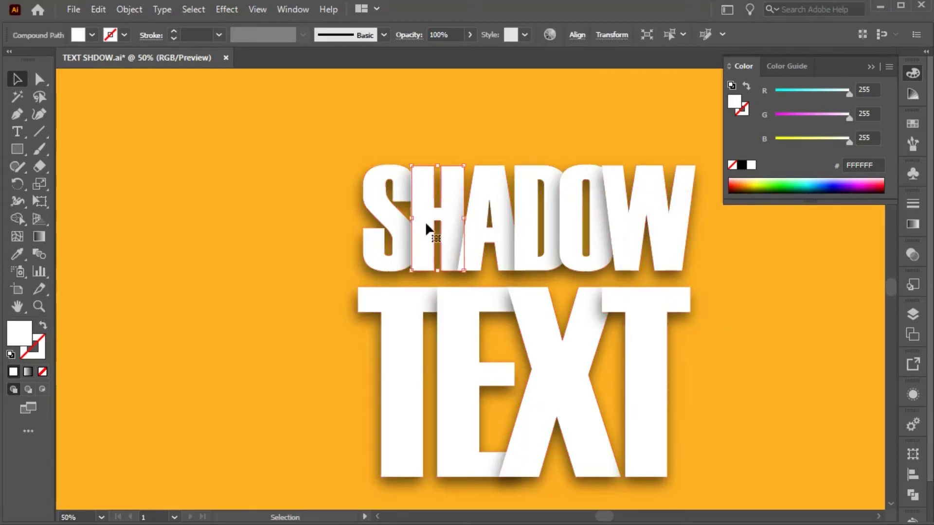
scroll(535, 313, up, 1)
click(535, 314)
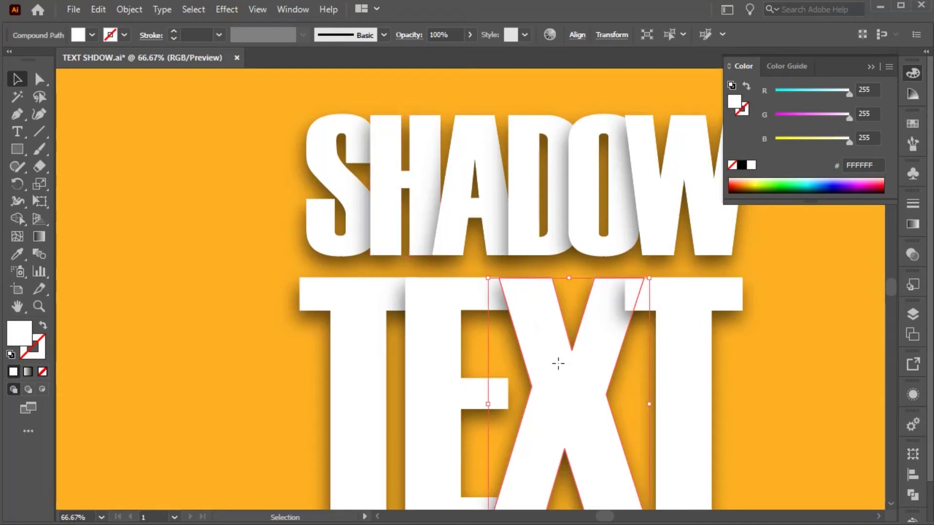
scroll(558, 363, down, 1)
scroll(546, 348, down, 1)
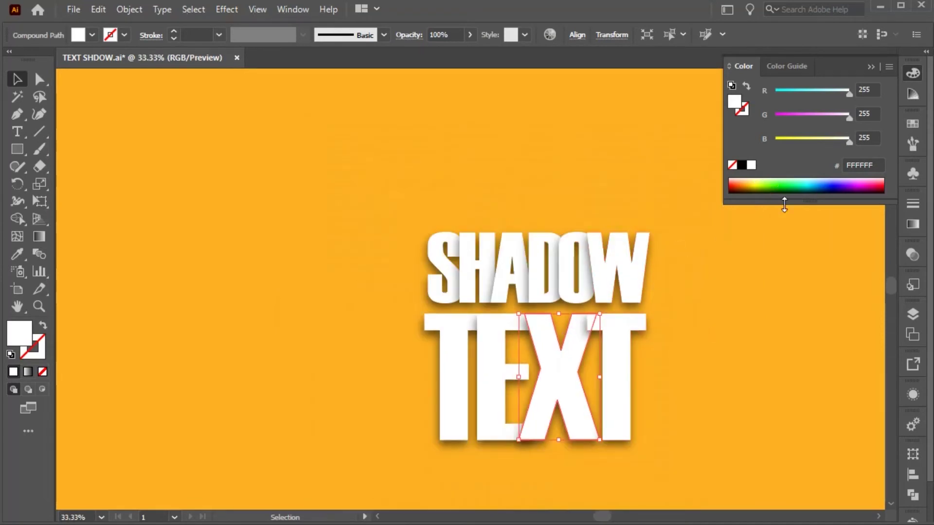
drag(786, 205, 805, 402)
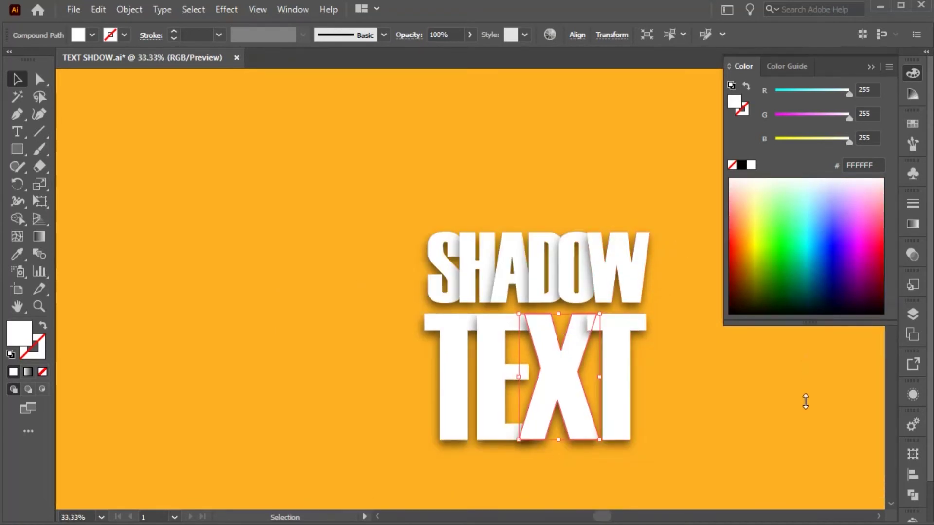
click(740, 235)
drag(744, 227, 742, 238)
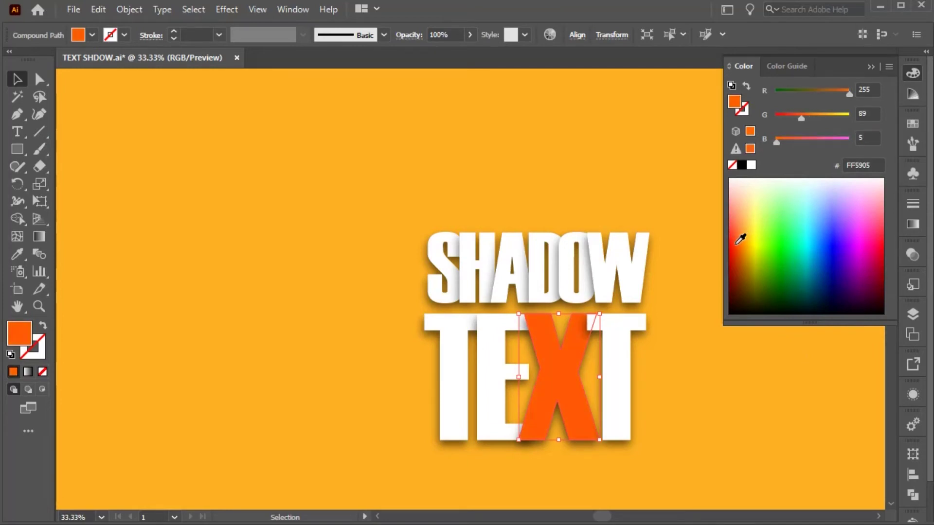
click(687, 336)
scroll(623, 406, up, 1)
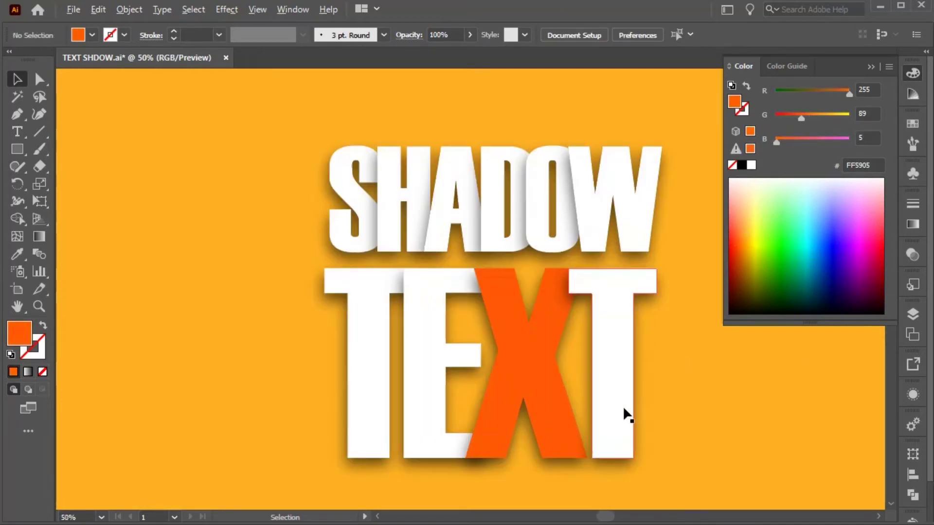
Send the T in TEXT backward behind the X
click(621, 377)
scroll(529, 358, up, 2)
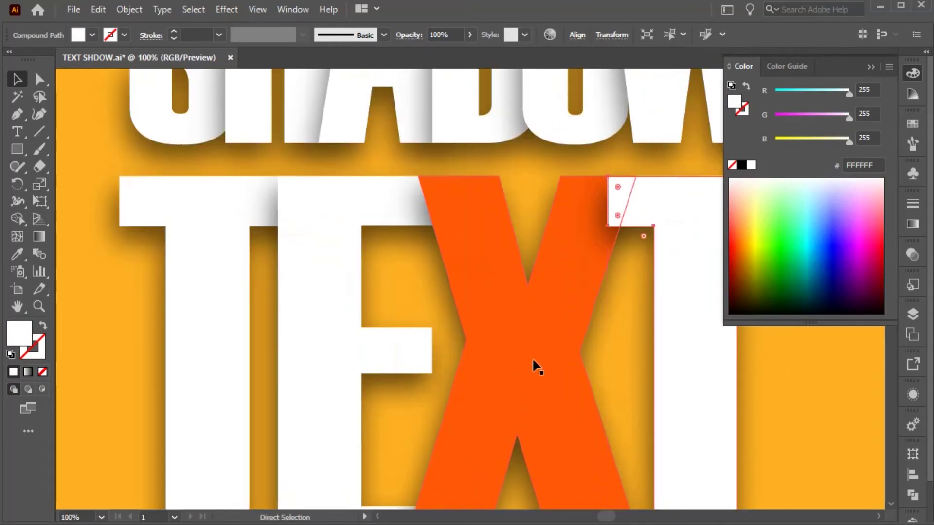
key(ctrl+bracketleft)
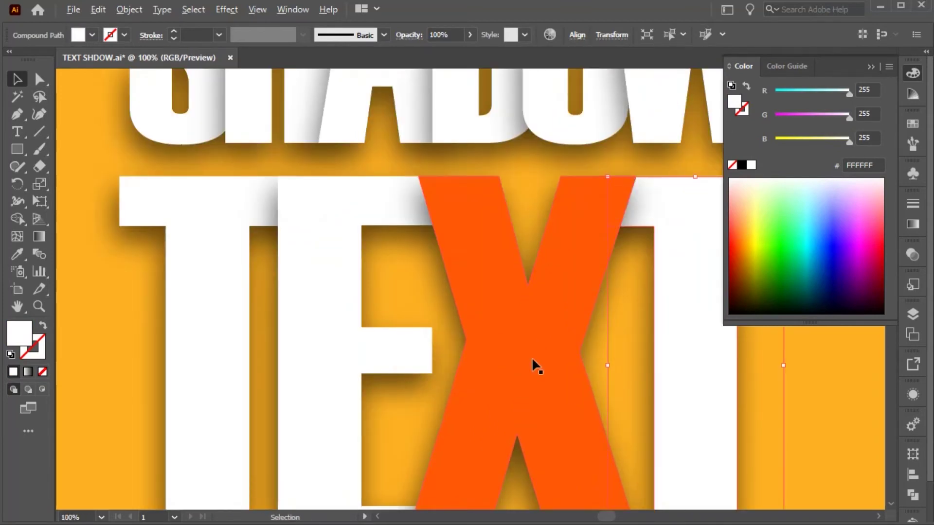
scroll(532, 356, down, 2)
key(a)
click(365, 328)
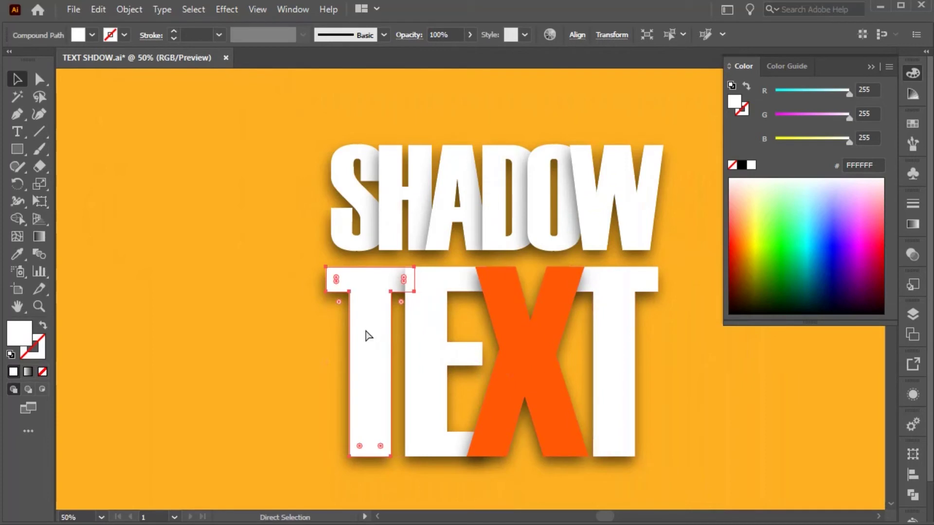
key(v)
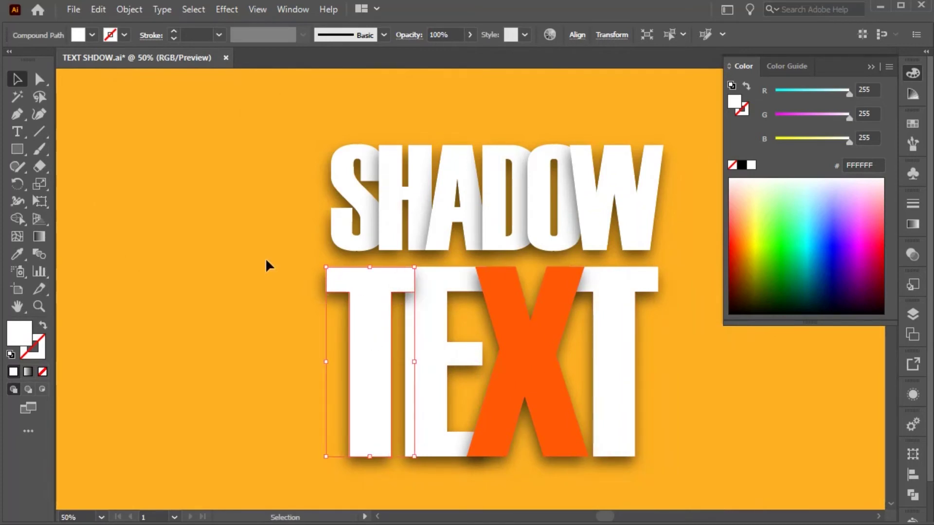
click(266, 265)
Send the A behind the H and the O behind the D in SHADOW
scroll(434, 194, up, 1)
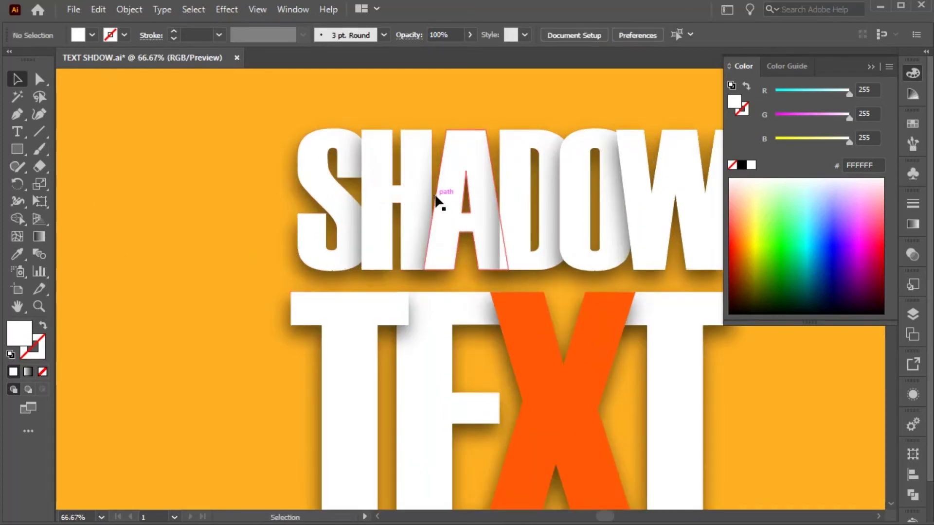
scroll(471, 183, up, 1)
click(427, 225)
key(a)
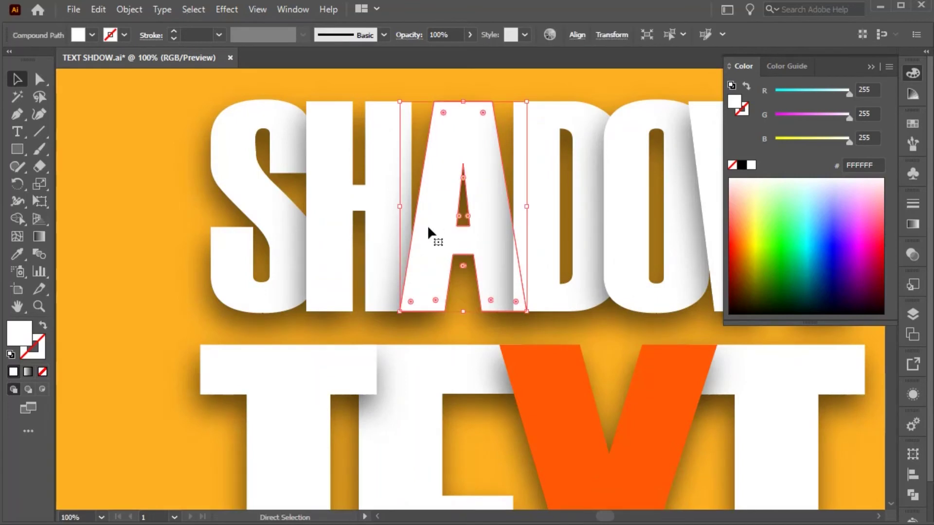
key(ctrl+bracketleft)
scroll(432, 232, right, 5)
click(434, 224)
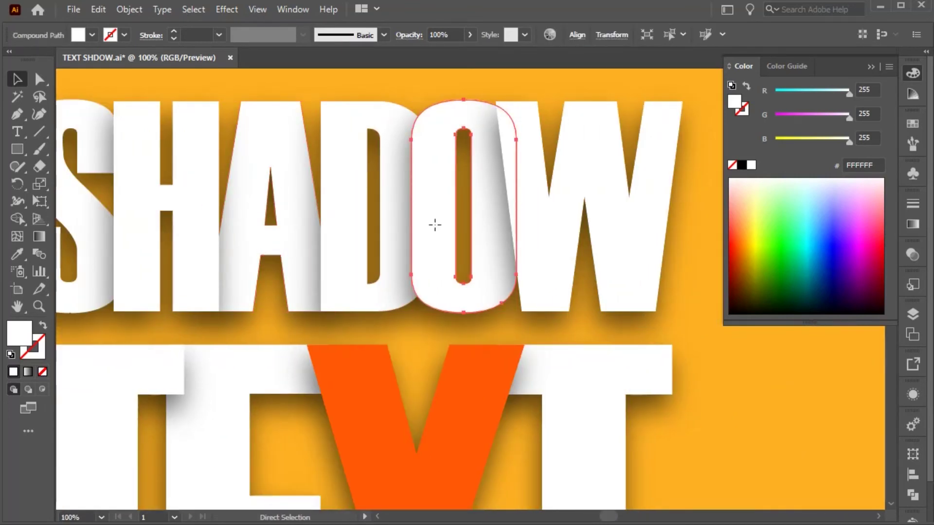
key(ctrl+bracketleft)
key(v)
scroll(438, 219, down, 3)
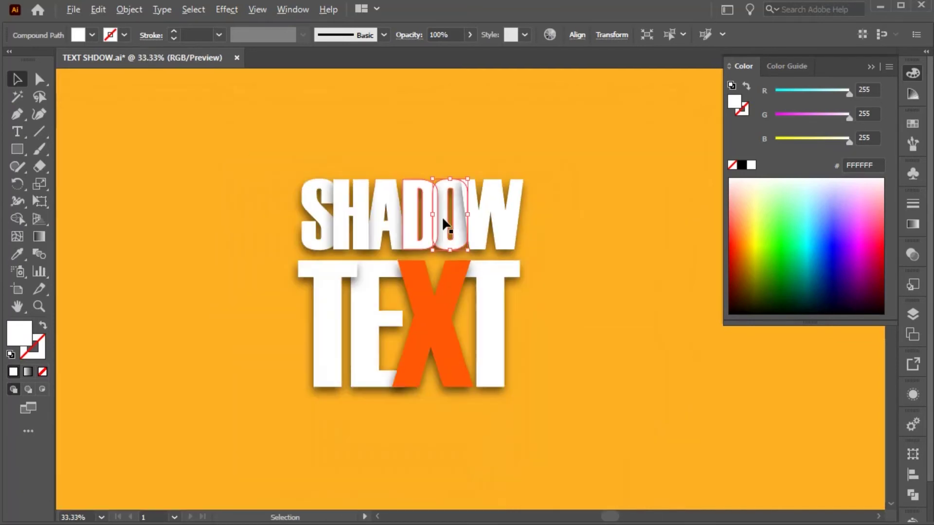
click(231, 137)
scroll(256, 164, up, 1)
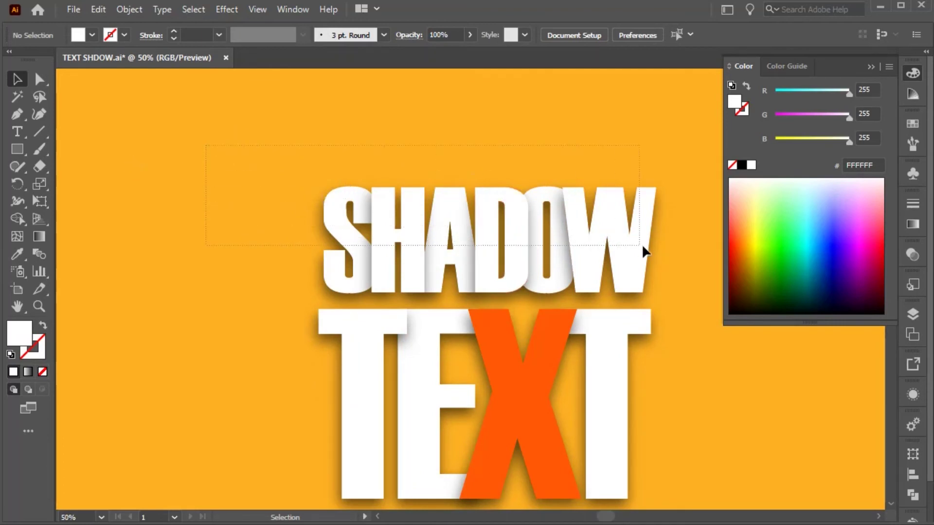
Move SHADOW 34.72 pt lower so it sits snugly above TEXT
drag(203, 144, 642, 245)
key(v)
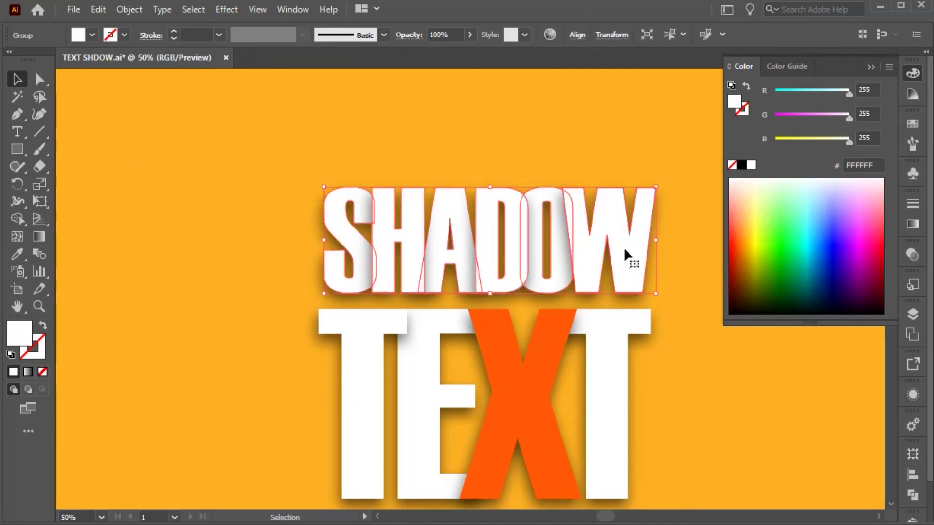
drag(622, 247, 625, 273)
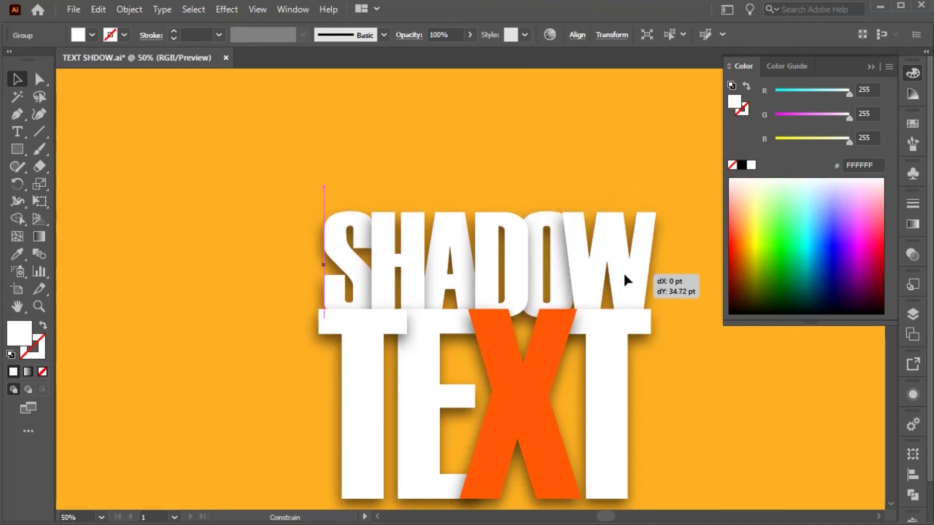
scroll(624, 238, down, 1)
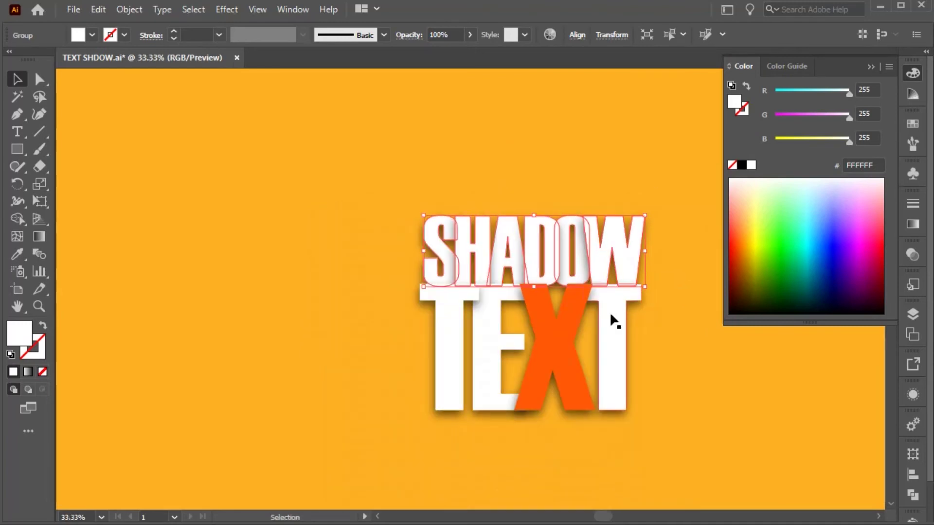
click(608, 344)
click(670, 444)
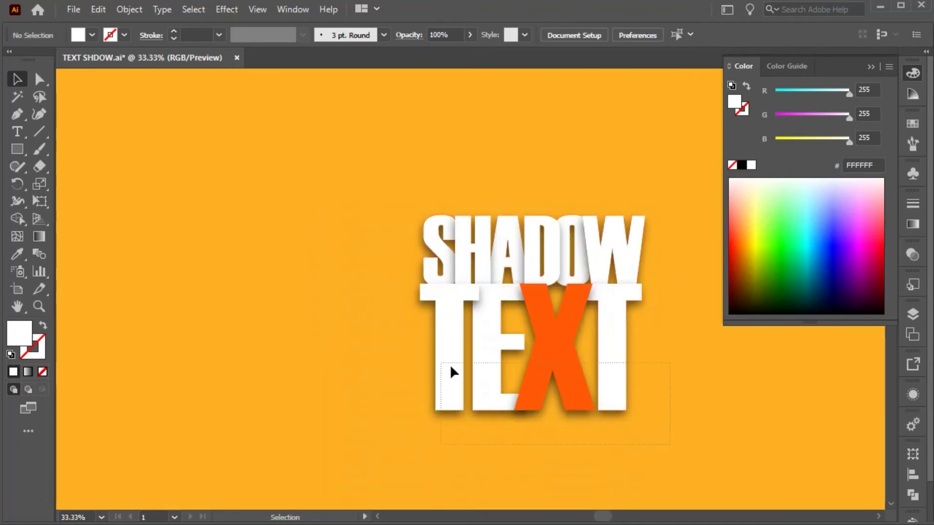
Group TEXT's letters and SHADOW's letters separately, then select both groups
drag(450, 367, 428, 352)
key(ctrl+g)
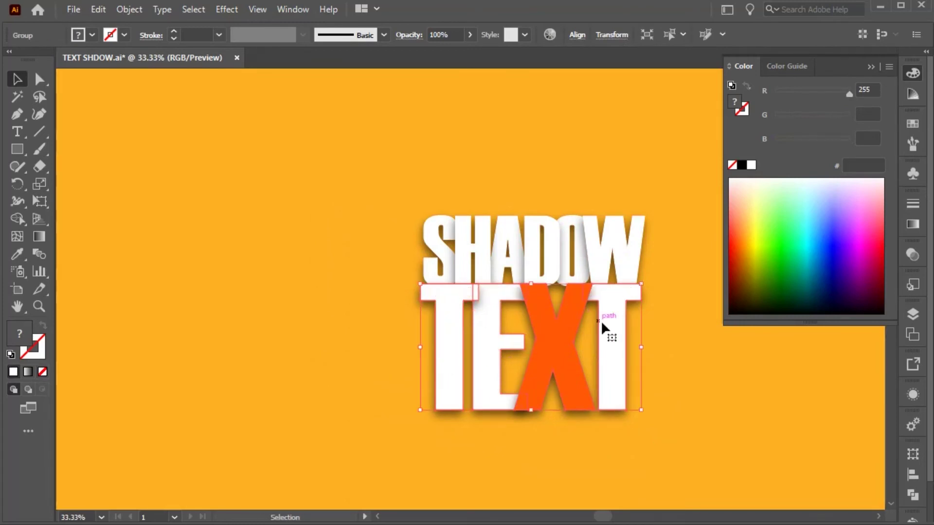
click(365, 182)
drag(674, 252, 662, 251)
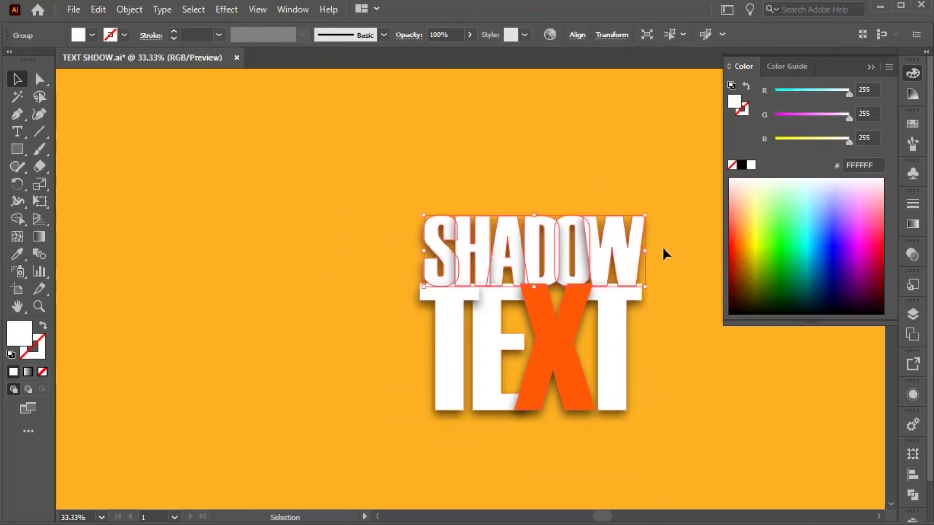
key(ctrl+g)
click(462, 157)
drag(339, 188, 625, 380)
drag(656, 417, 728, 414)
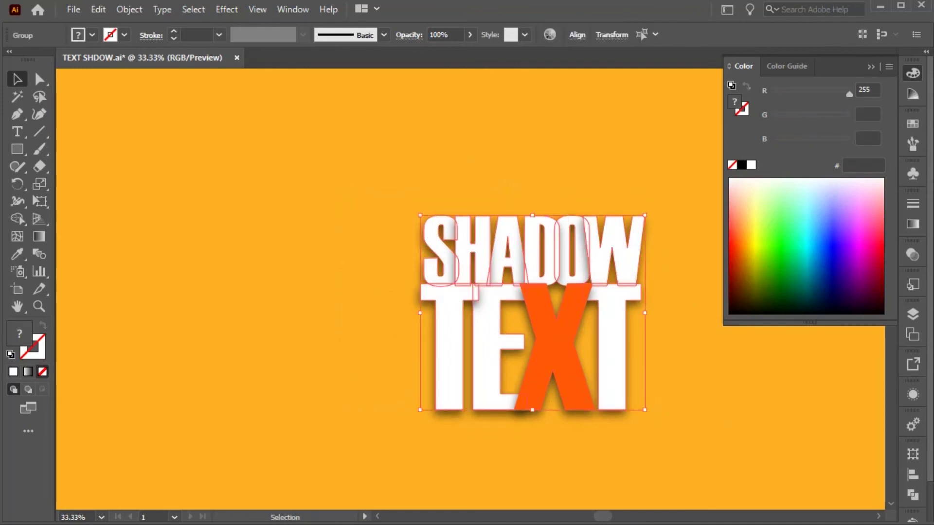
click(123, 8)
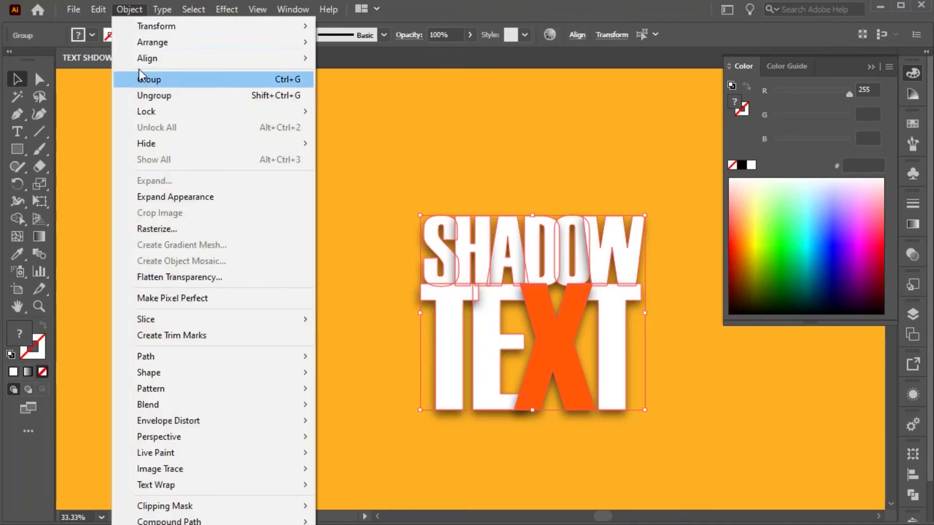
Expand the drop shadow appearance into real artwork and reselect the SHADOW TEXT lettering
click(174, 194)
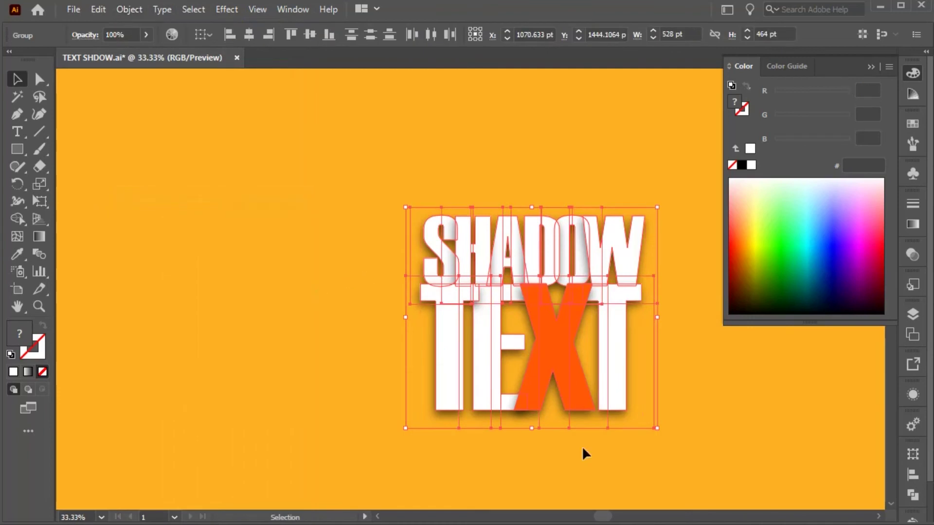
click(731, 459)
click(450, 224)
scroll(436, 164, down, 5)
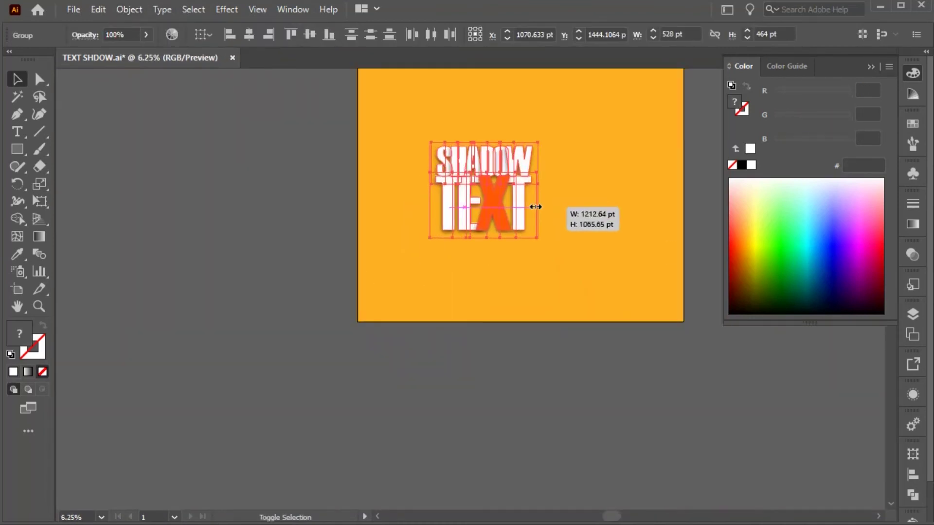
Scale SHADOW TEXT up to about 1809 pt wide and centre it vertically on the artboard
drag(476, 212, 612, 210)
scroll(590, 253, up, 2)
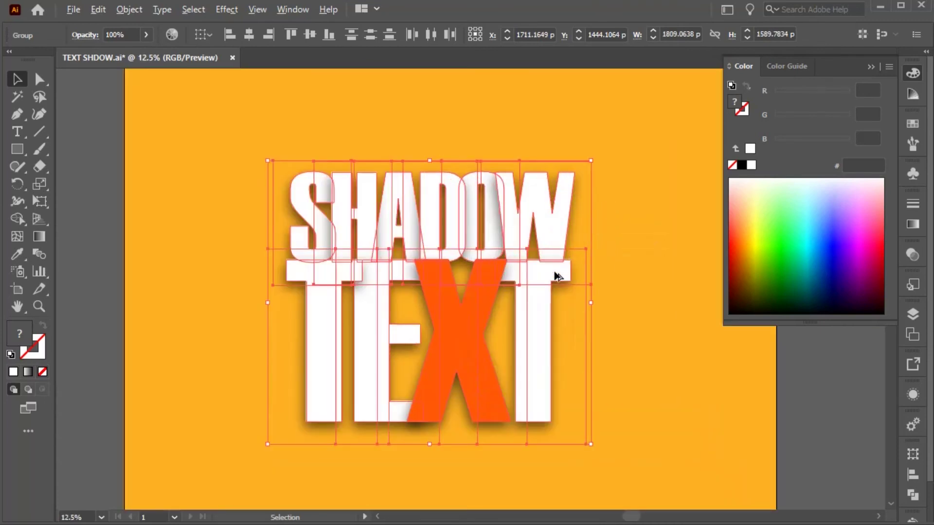
drag(467, 306, 487, 304)
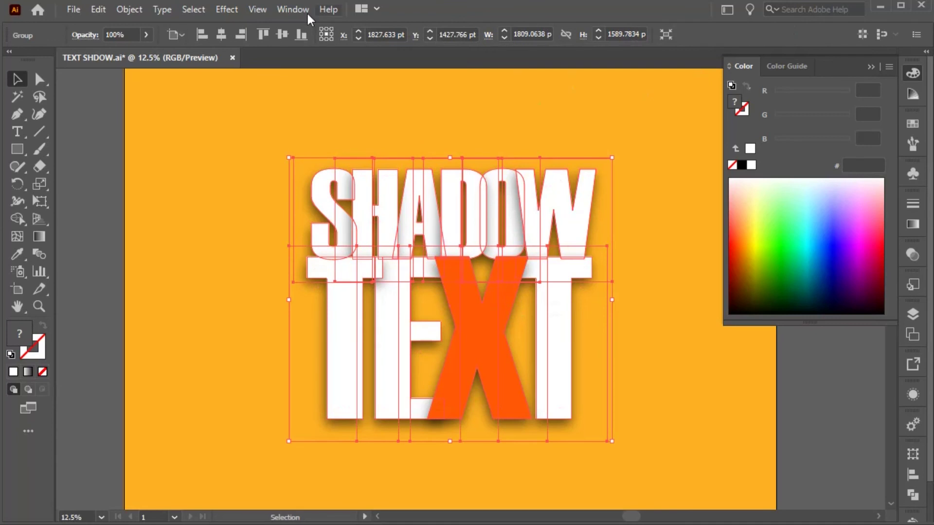
click(280, 39)
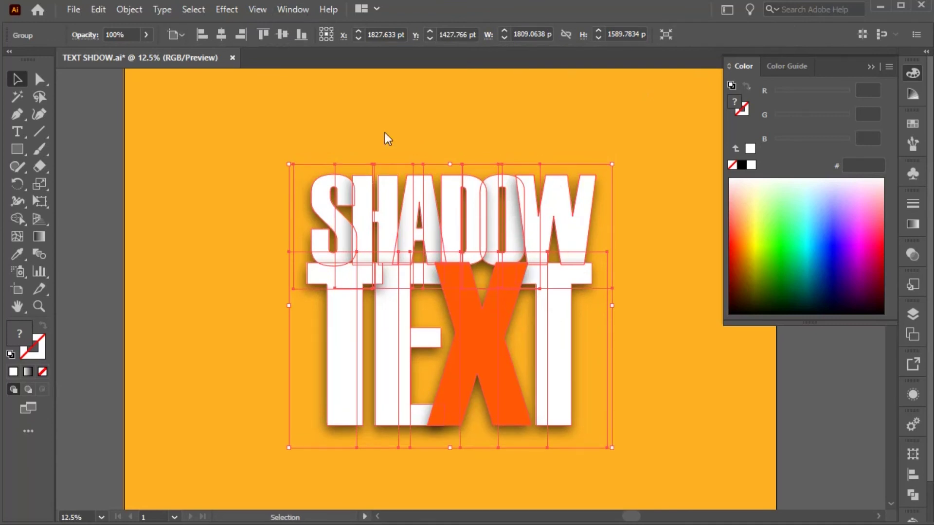
click(652, 361)
scroll(600, 359, down, 1)
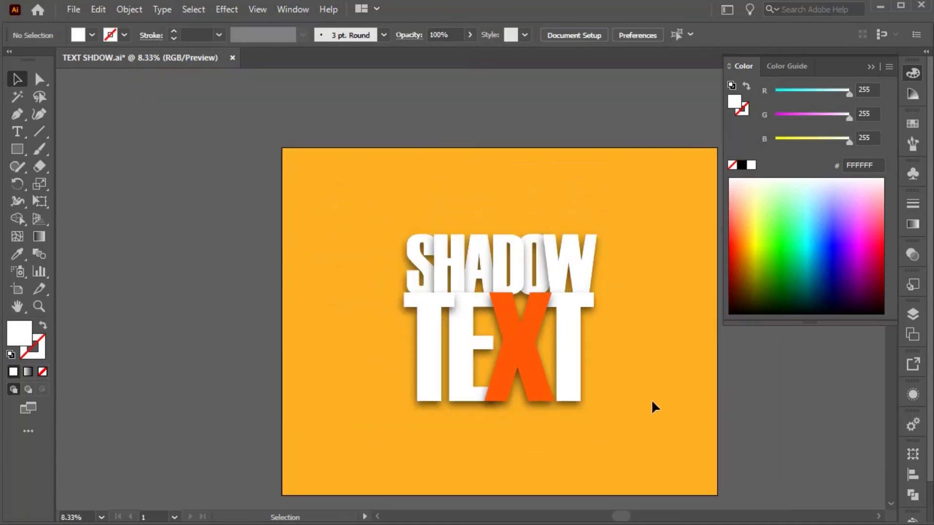
Collapse the Color panel and enlarge the SHADOW TEXT group slightly around its centre
scroll(653, 405, down, 2)
click(908, 78)
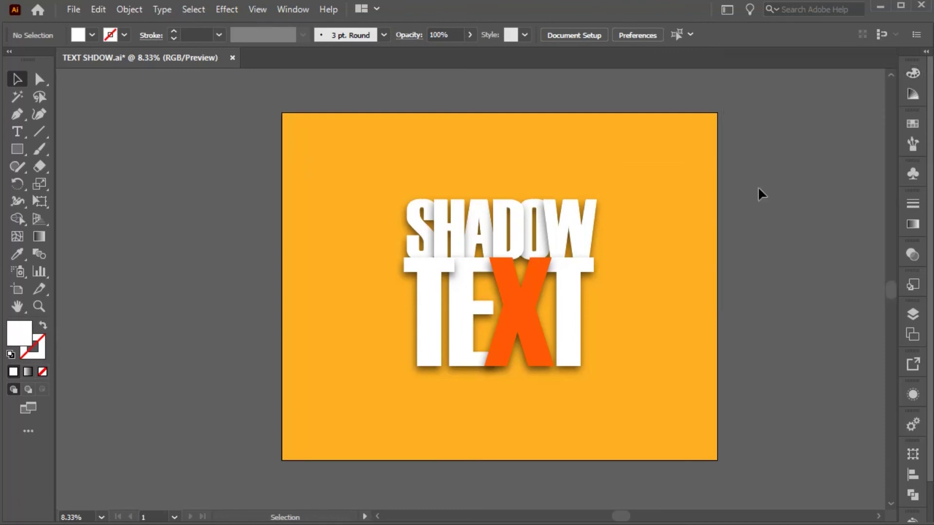
click(581, 314)
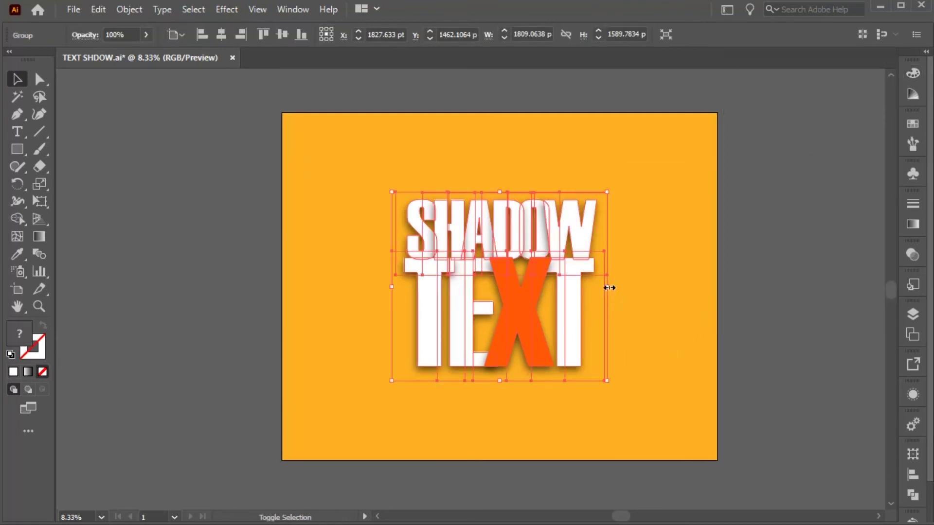
drag(606, 287, 627, 288)
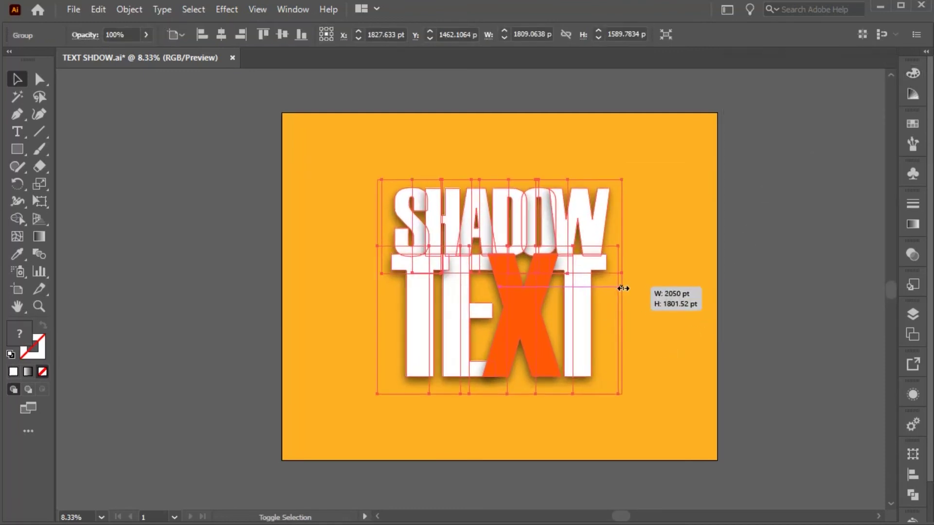
click(693, 271)
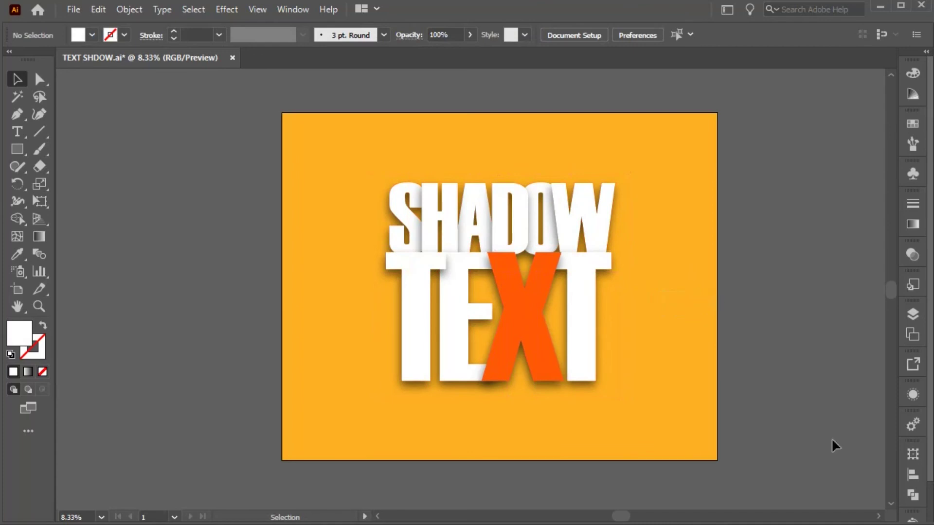